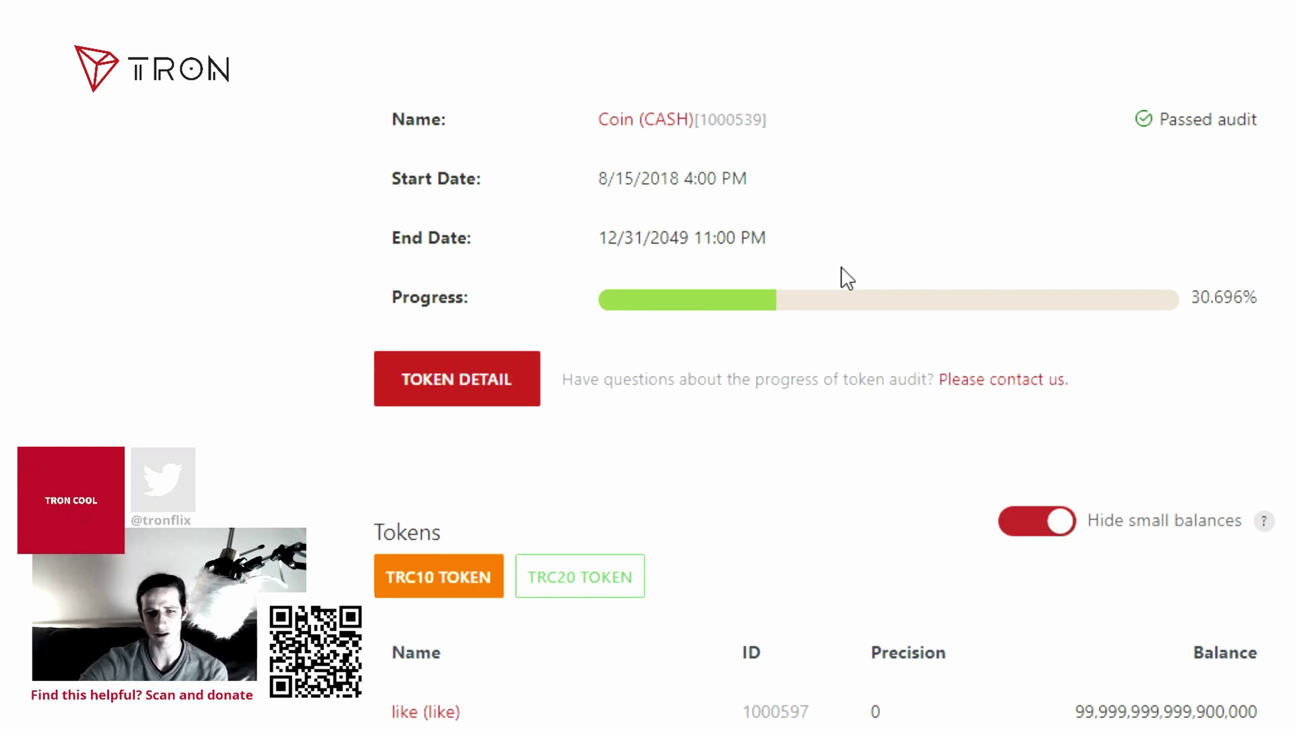
- Find the TRONPower section on the account page and read how freezing TRX works
scroll(837, 243, down, 2)
scroll(824, 216, down, 20)
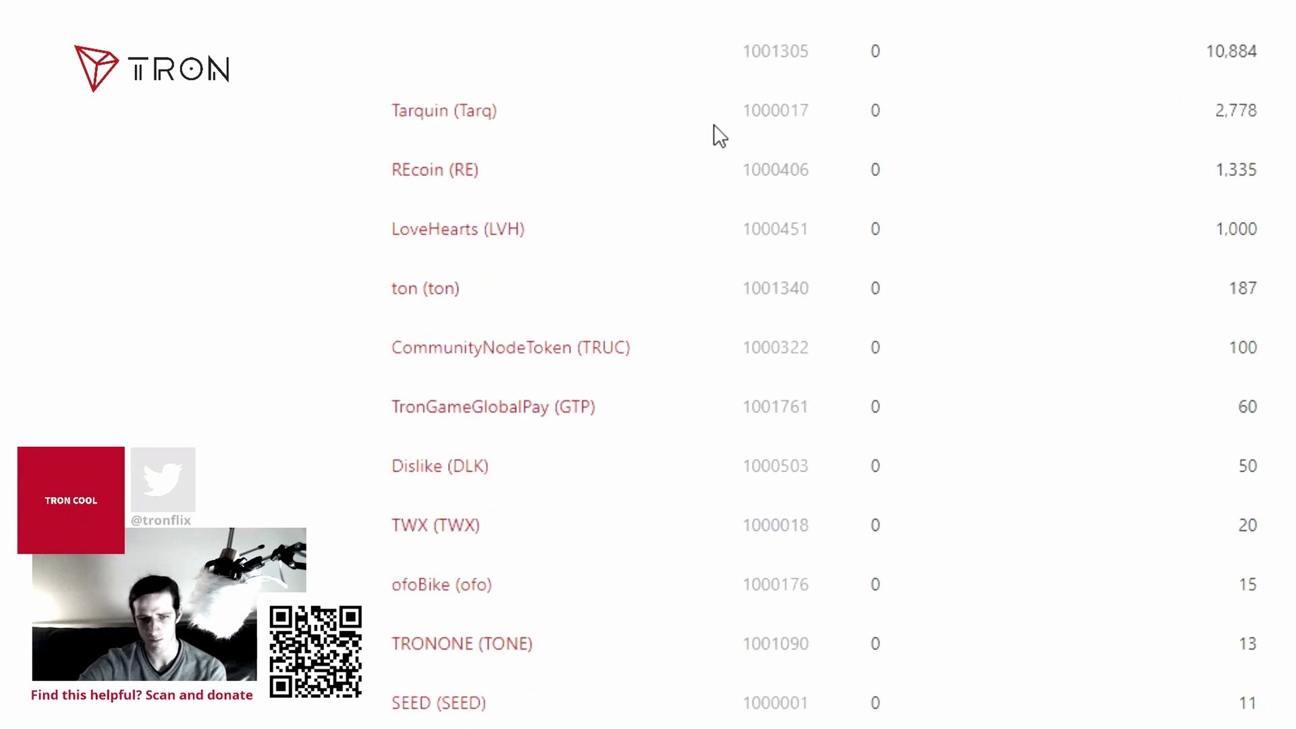
scroll(757, 209, down, 17)
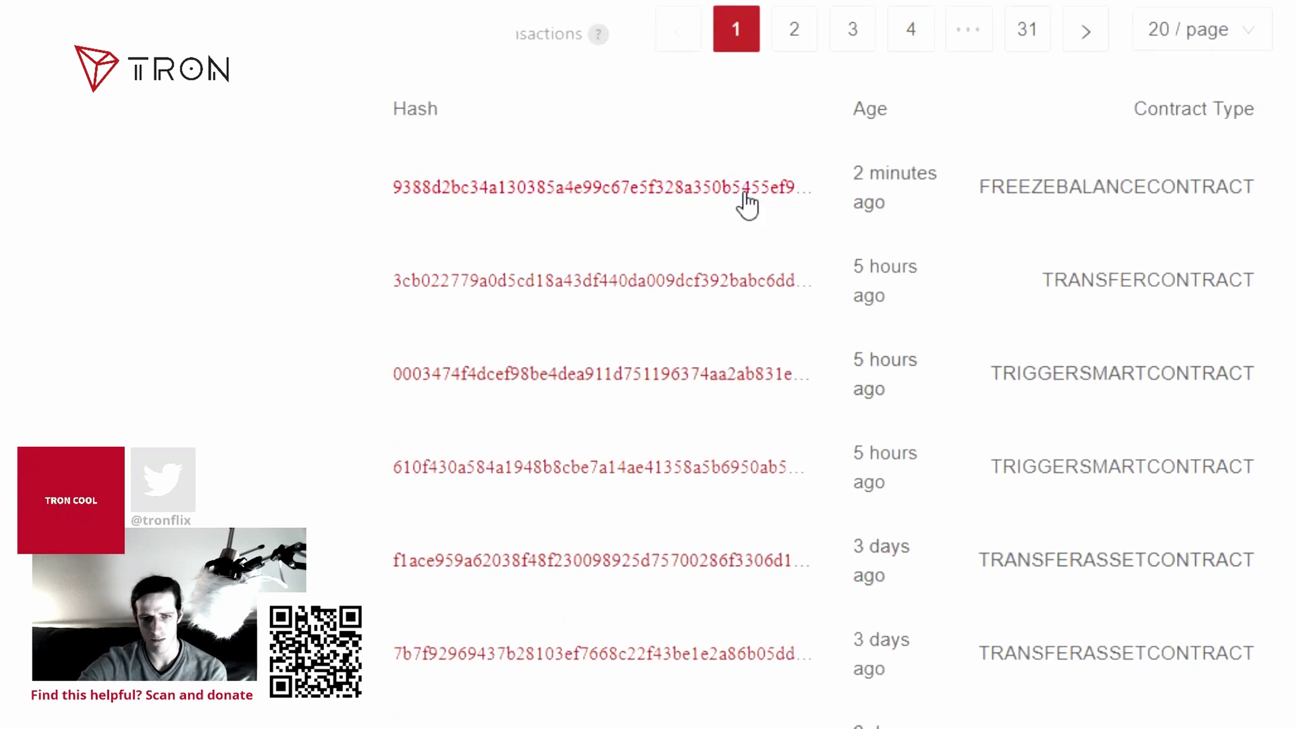
scroll(743, 202, down, 20)
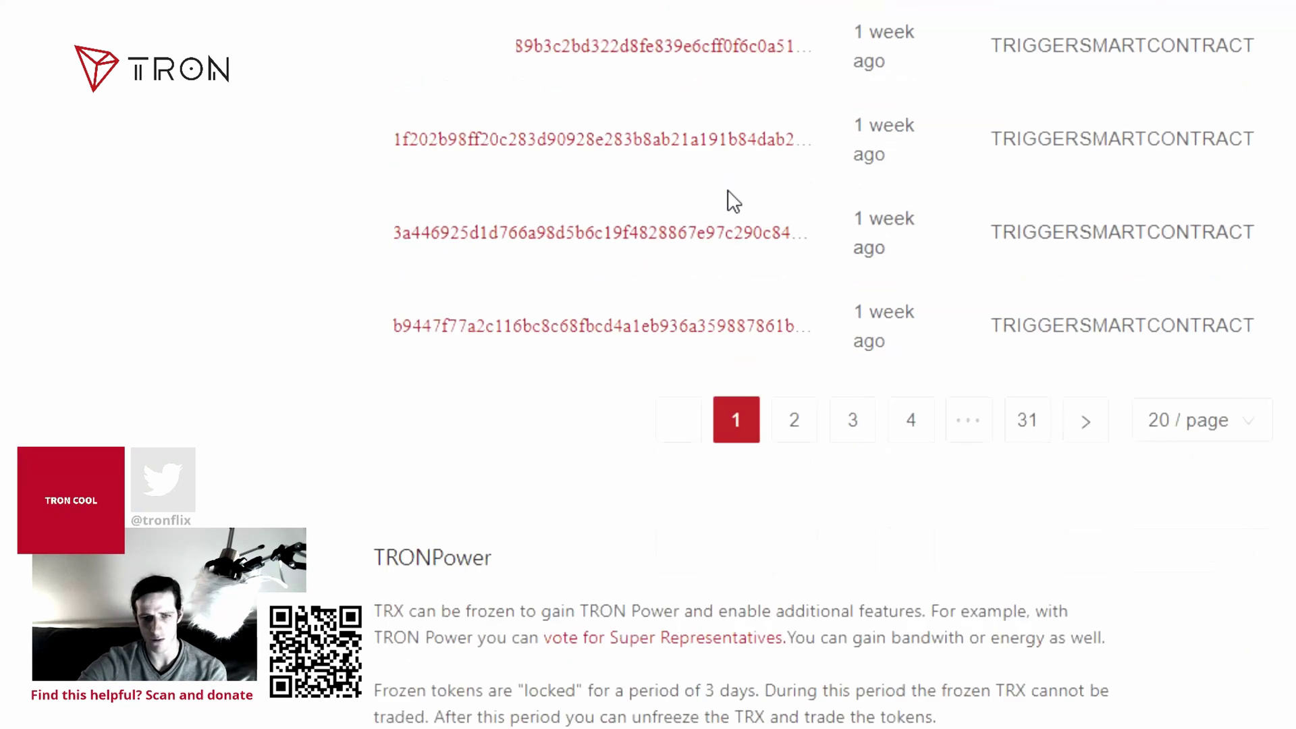
scroll(648, 211, down, 5)
scroll(648, 211, up, 3)
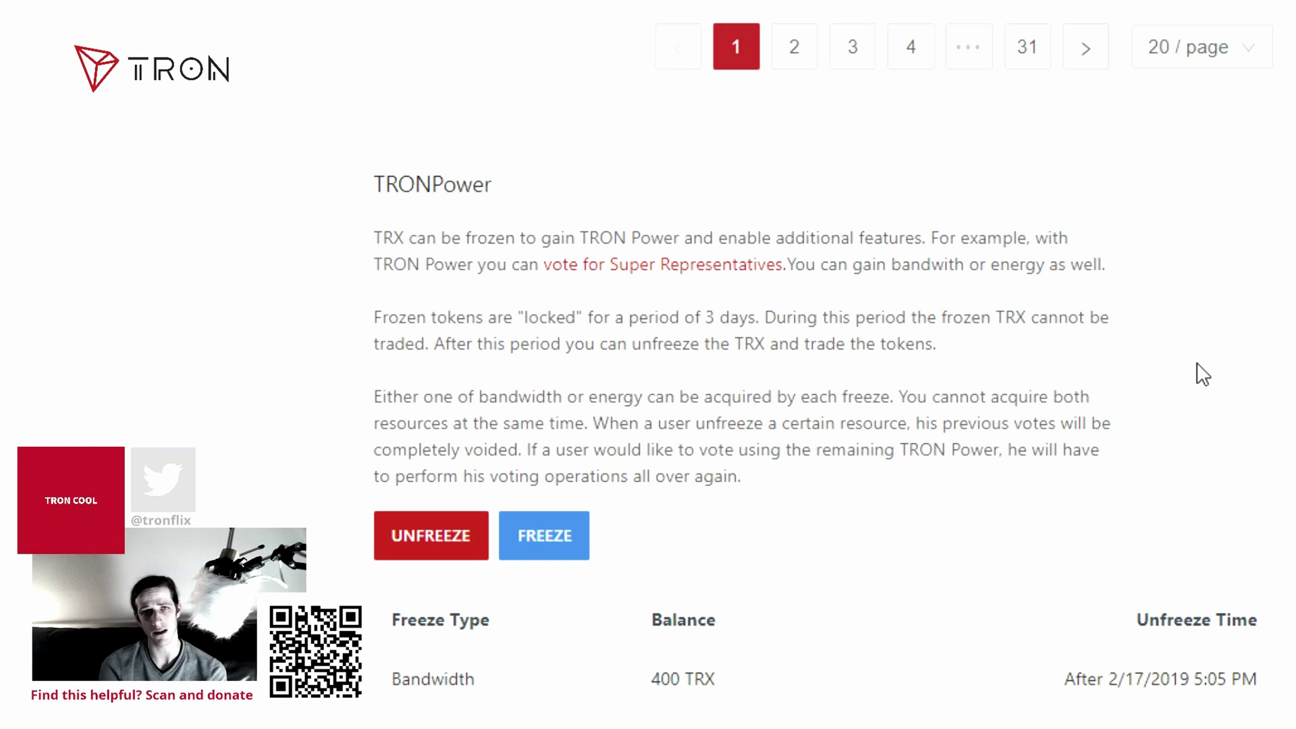
scroll(657, 359, down, 2)
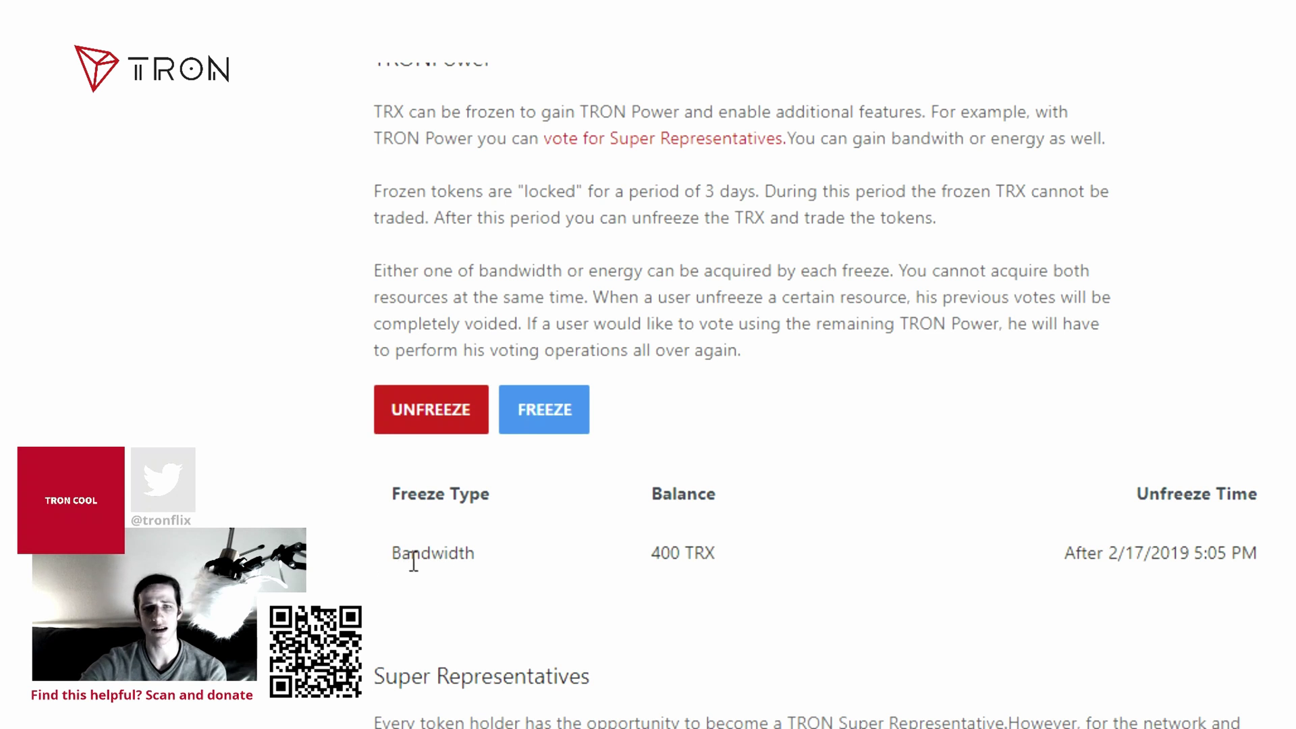
- Highlight the frozen balance and the unfreeze time in the Bandwidth row of the freeze table
drag(652, 553, 717, 552)
click(741, 564)
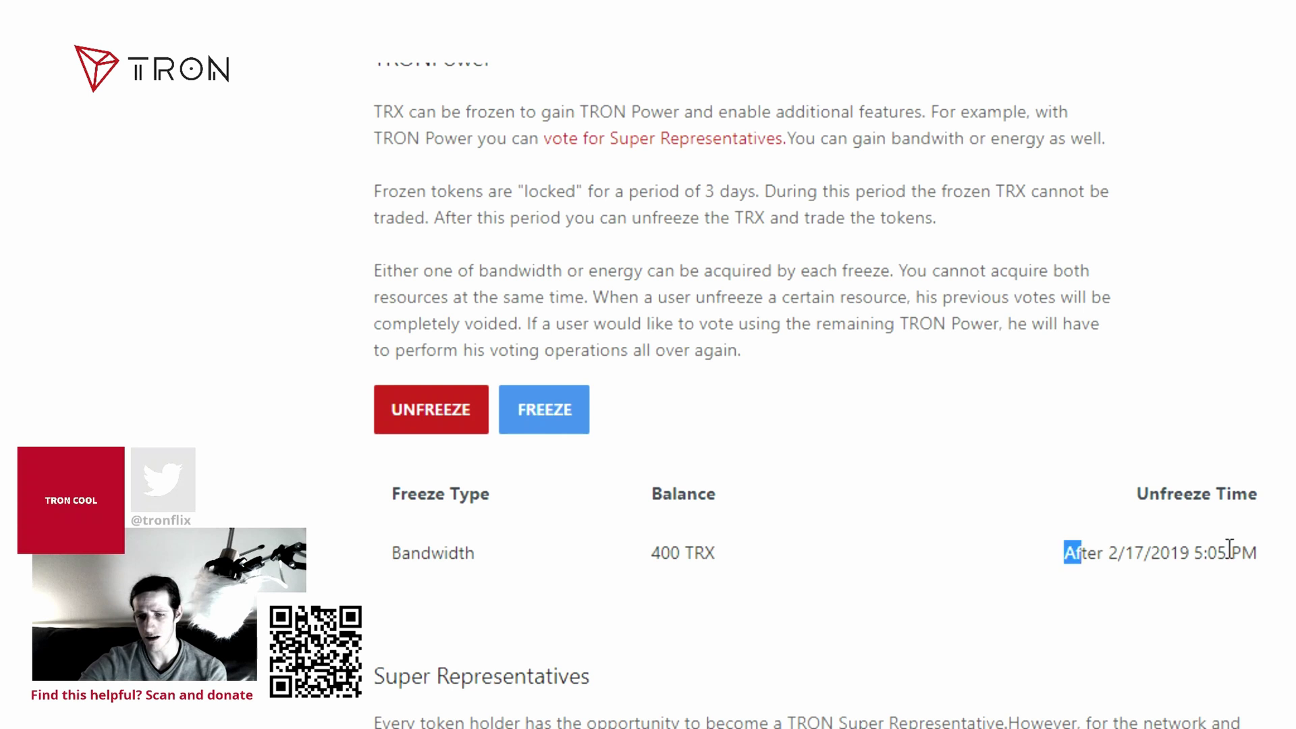
drag(1066, 552, 1257, 553)
click(1190, 559)
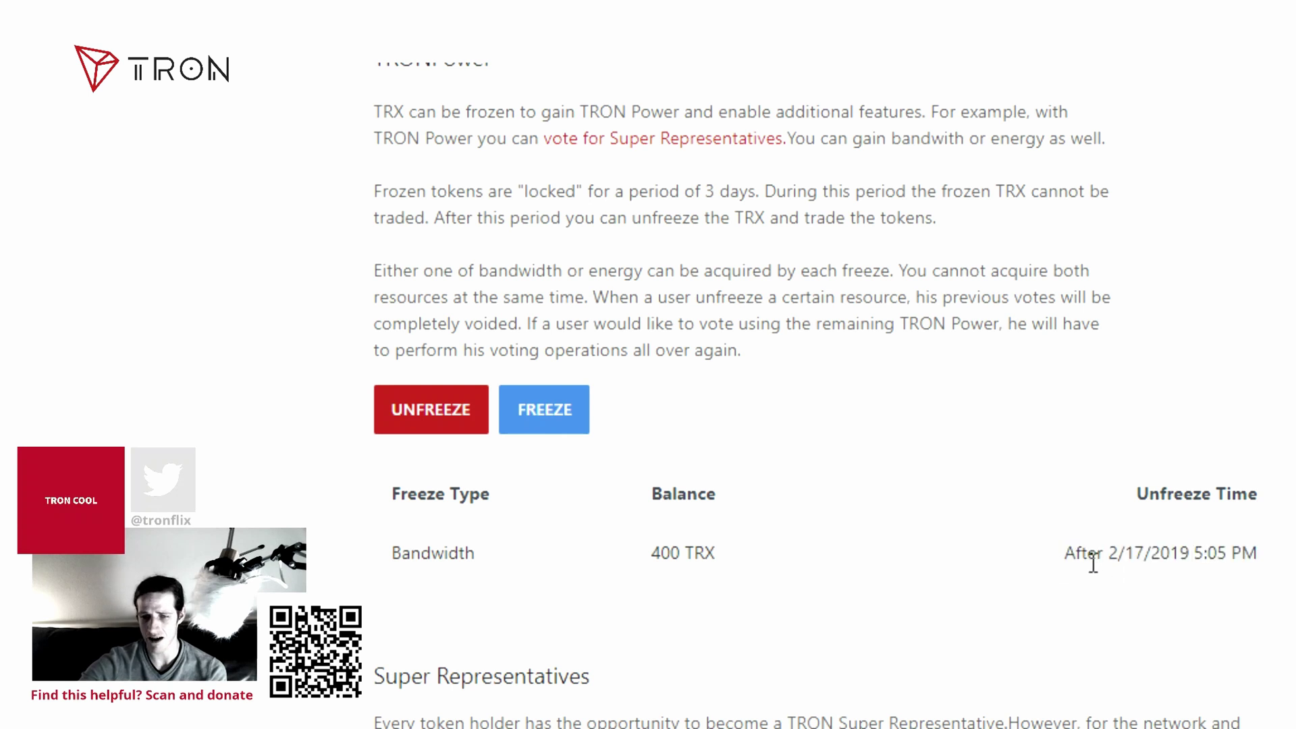
drag(1112, 559, 1151, 552)
click(1151, 558)
triple_click(1146, 552)
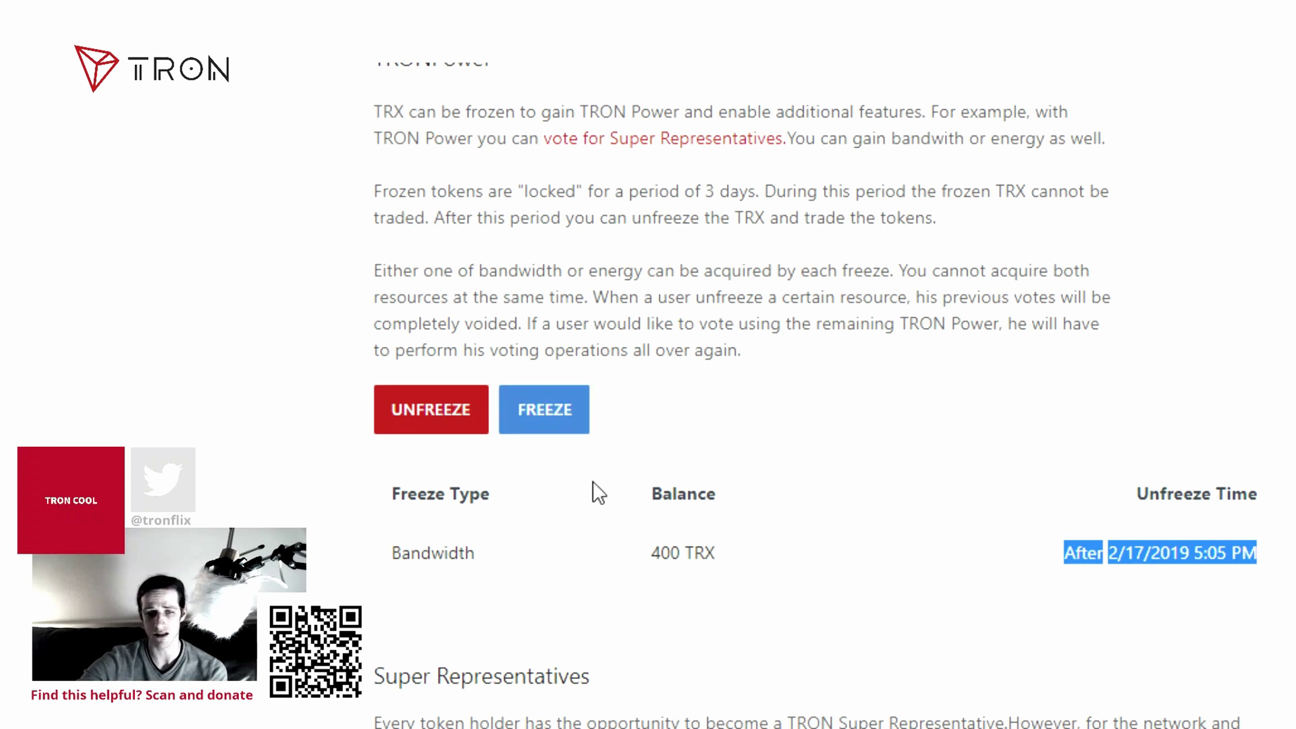
- Freeze 20 TRX to gain bandwidth, agreeing to the minimum three-day lock, and close the resulting notice
click(569, 425)
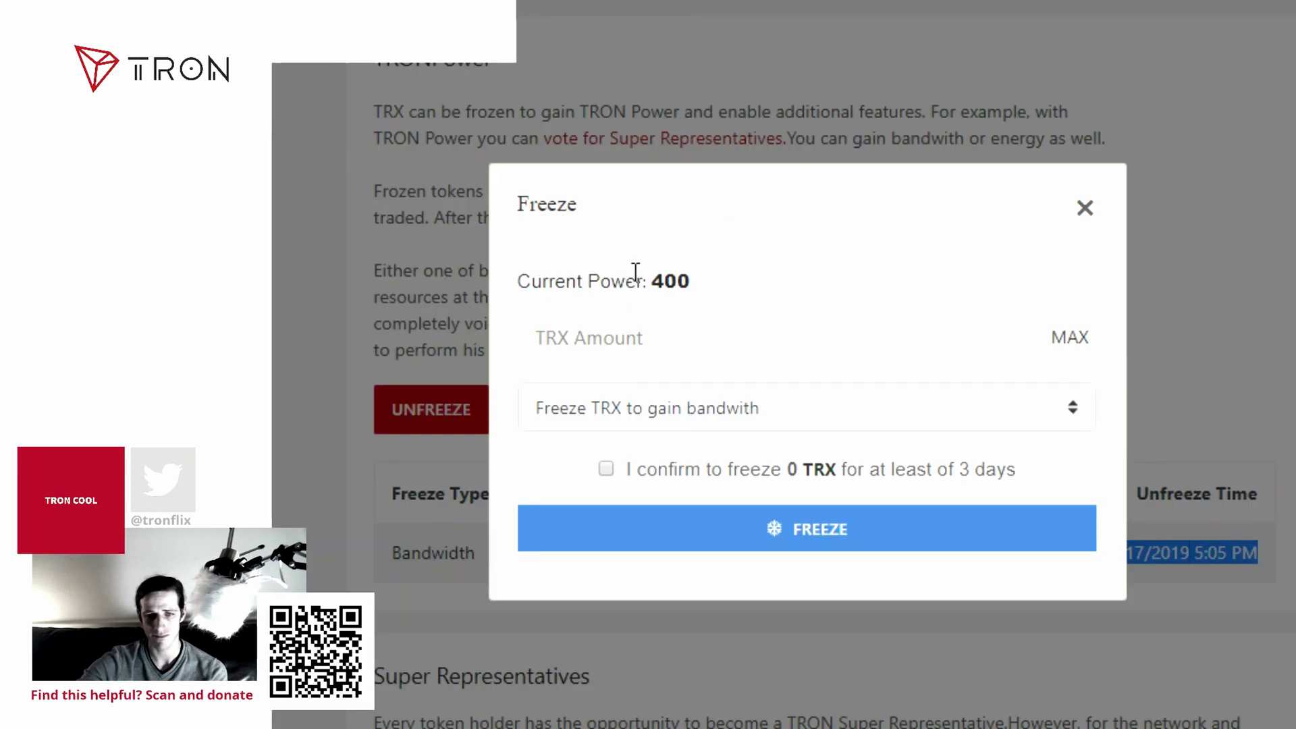
click(638, 337)
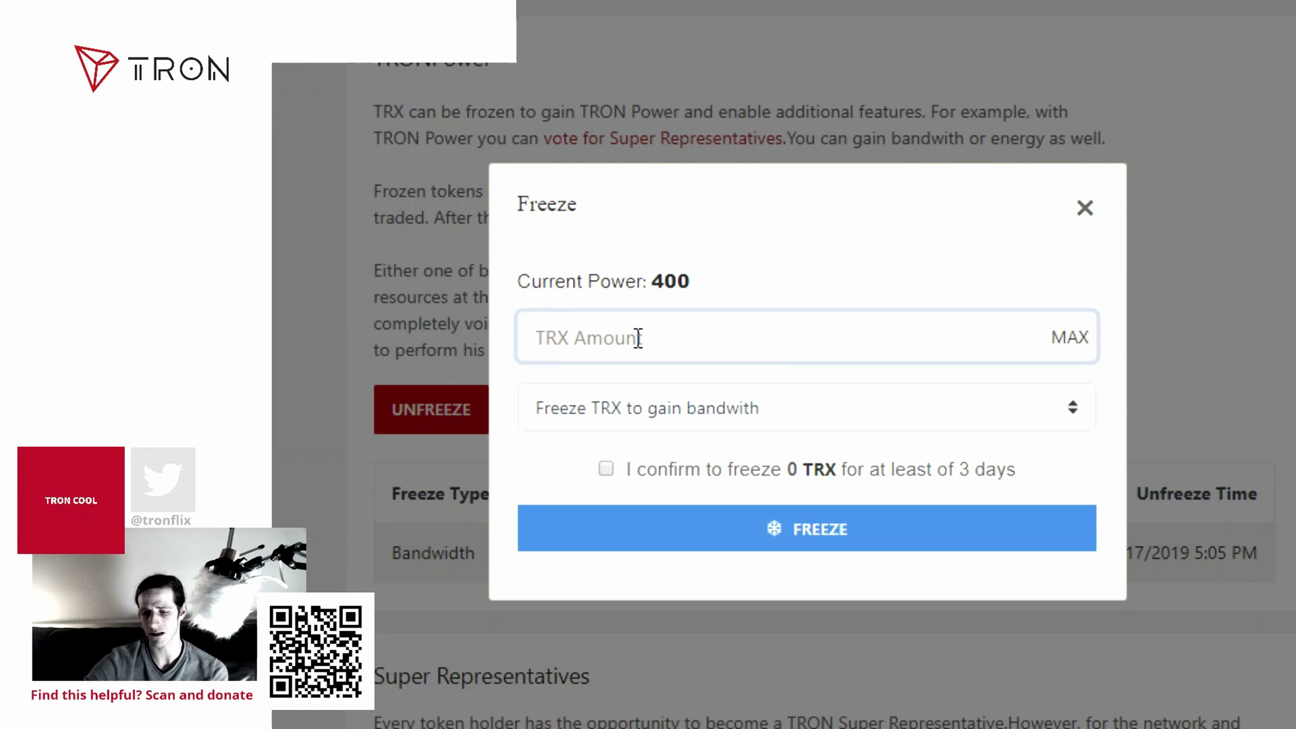
text(20)
click(599, 471)
click(807, 538)
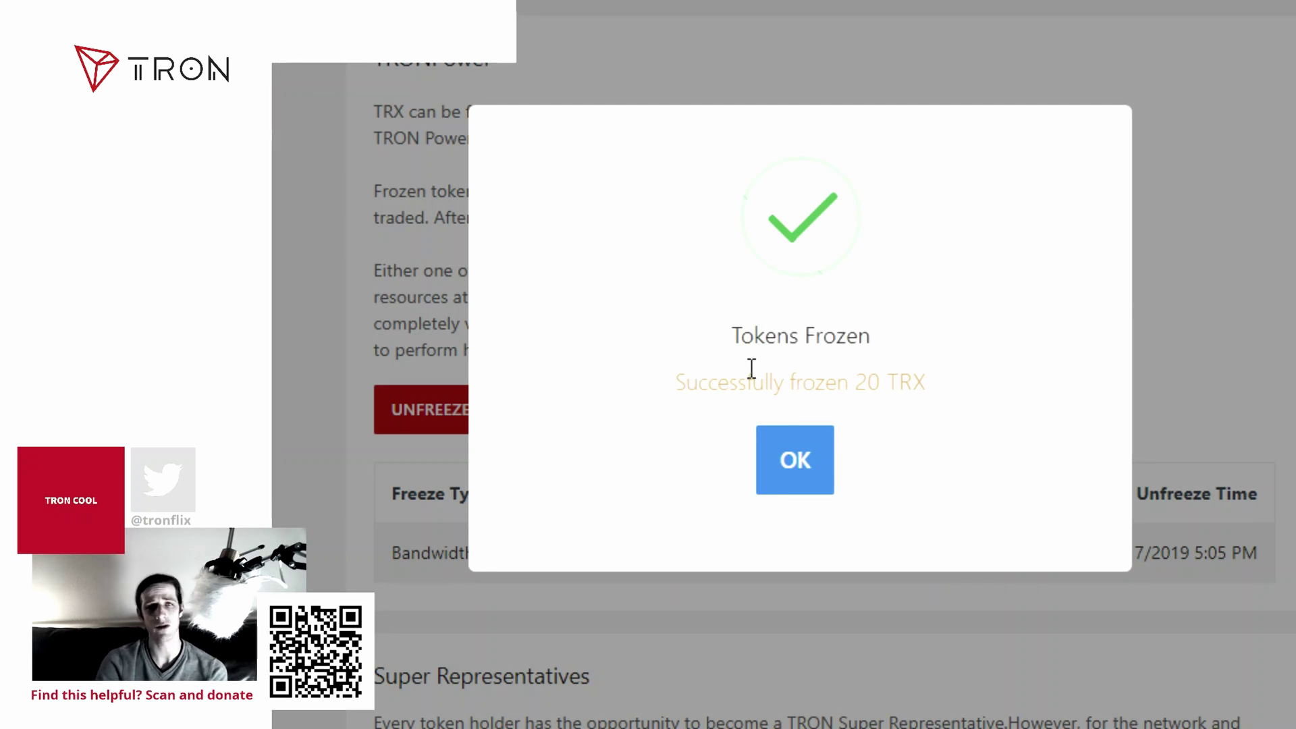
click(808, 487)
- Try to unfreeze the TRX held for bandwidth and dismiss the resulting notice
scroll(715, 171, down, 2)
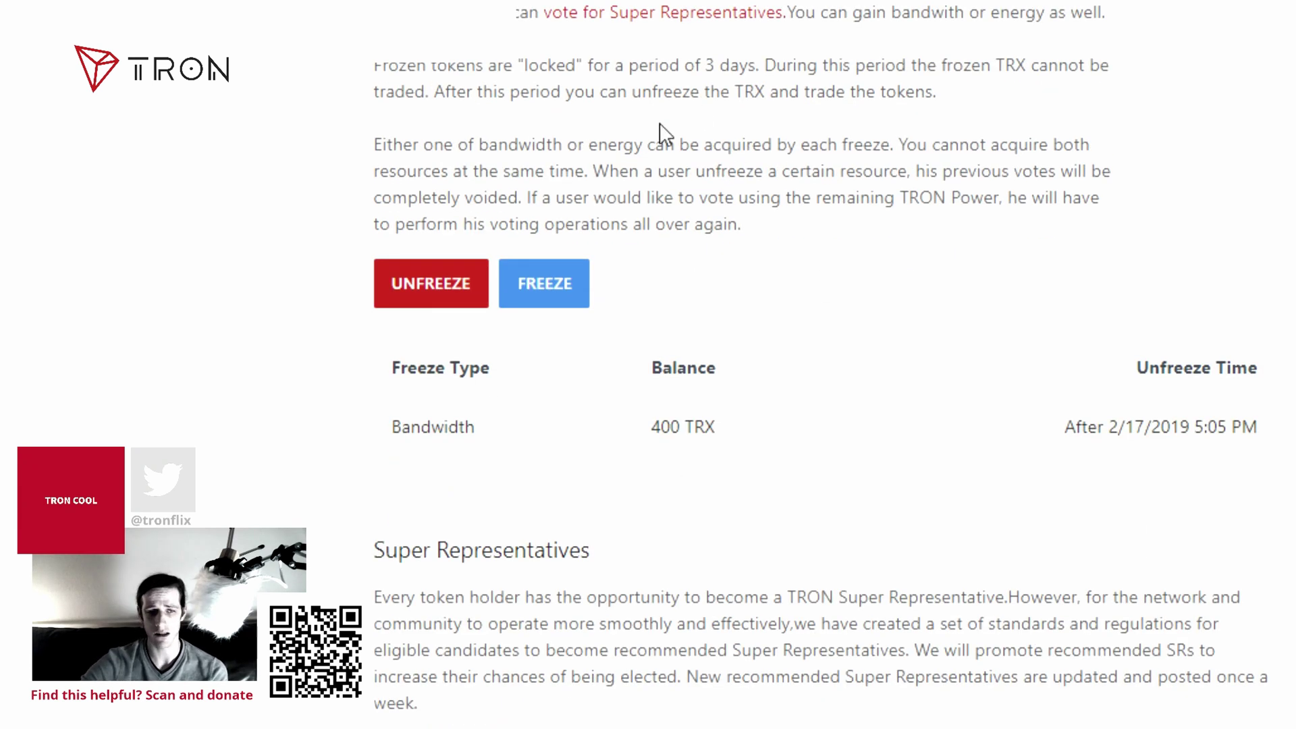
click(447, 297)
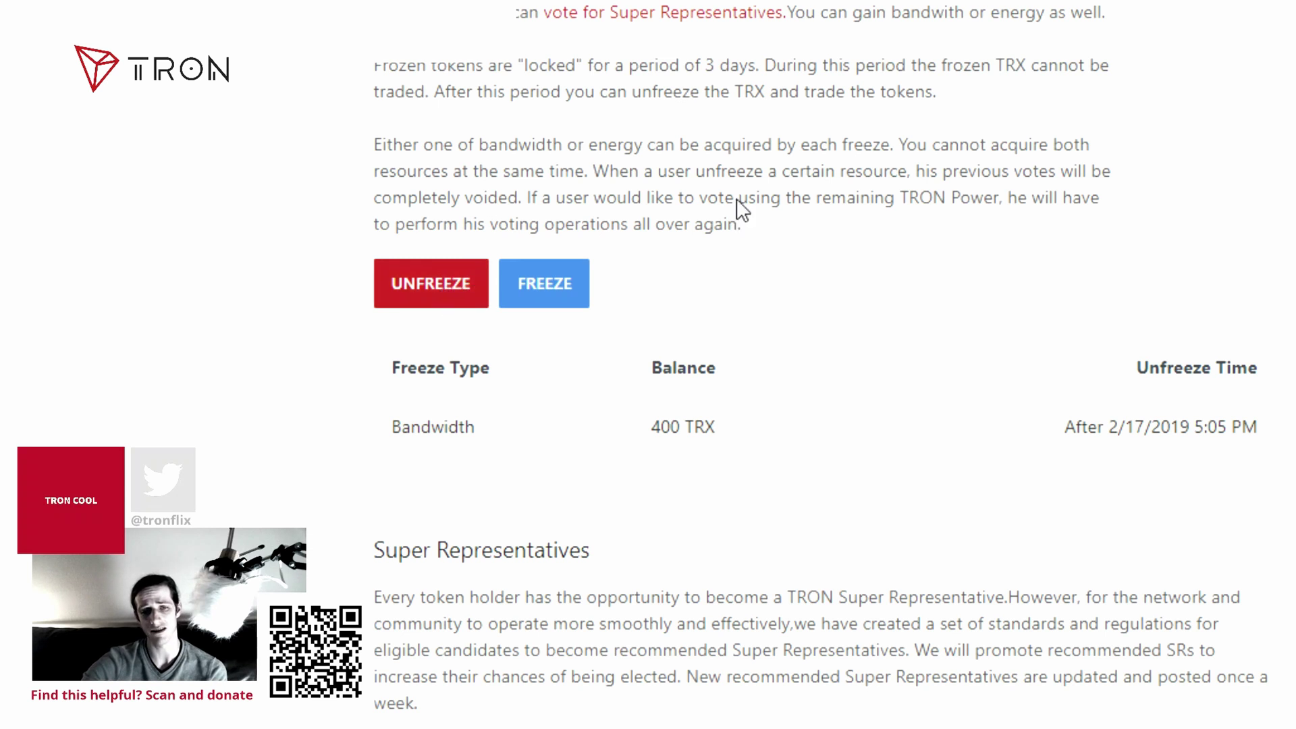
scroll(865, 225, down, 2)
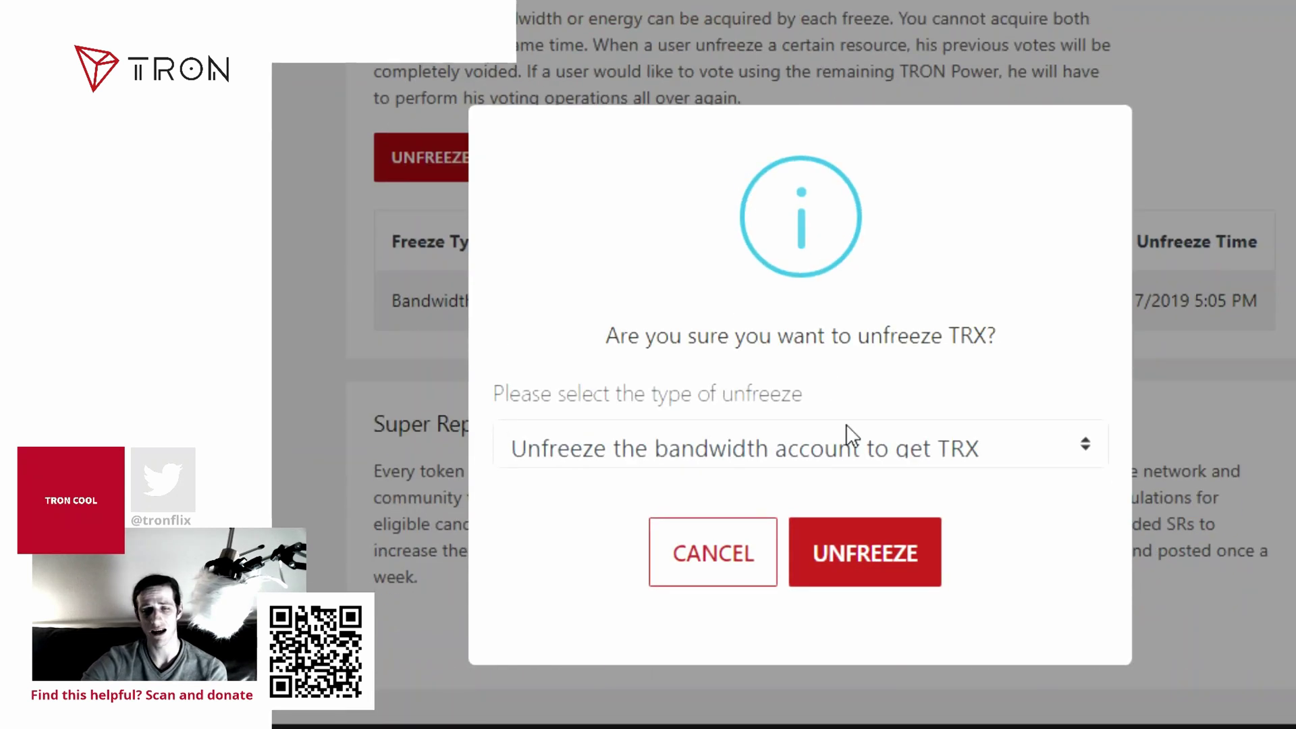
click(840, 464)
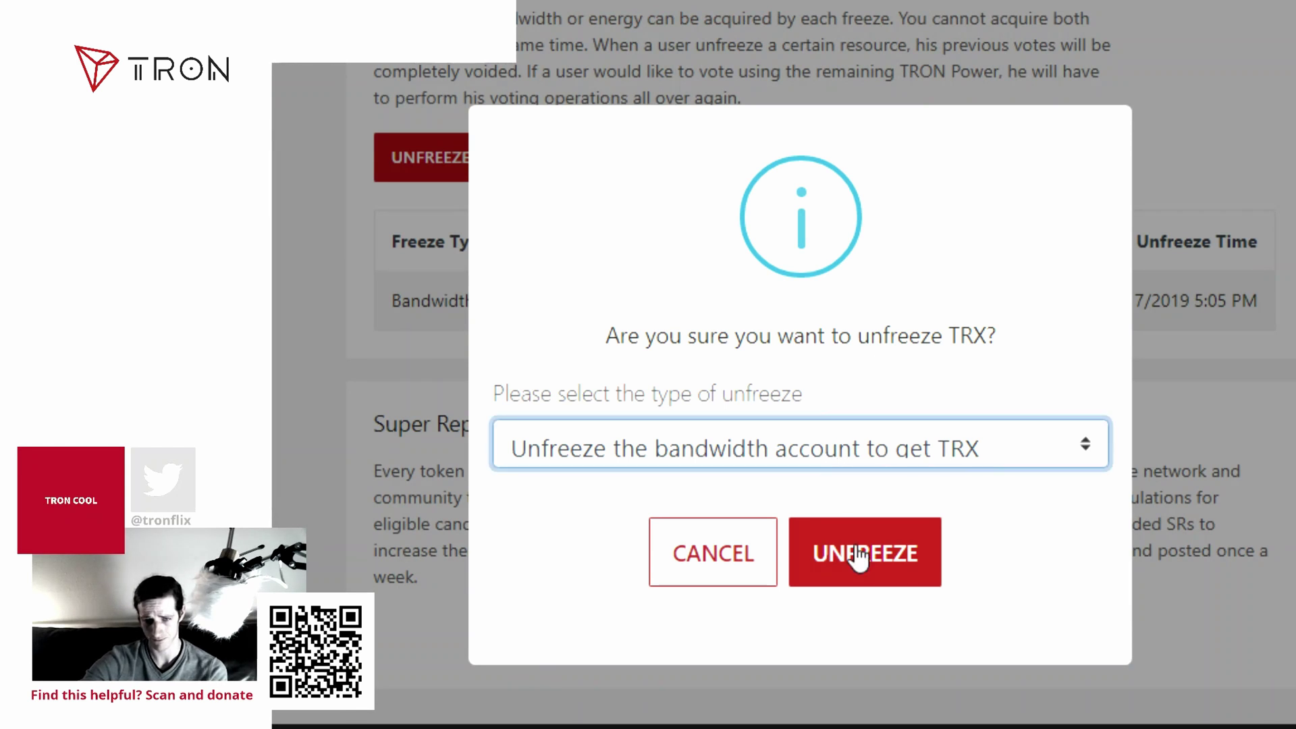
key(Escape)
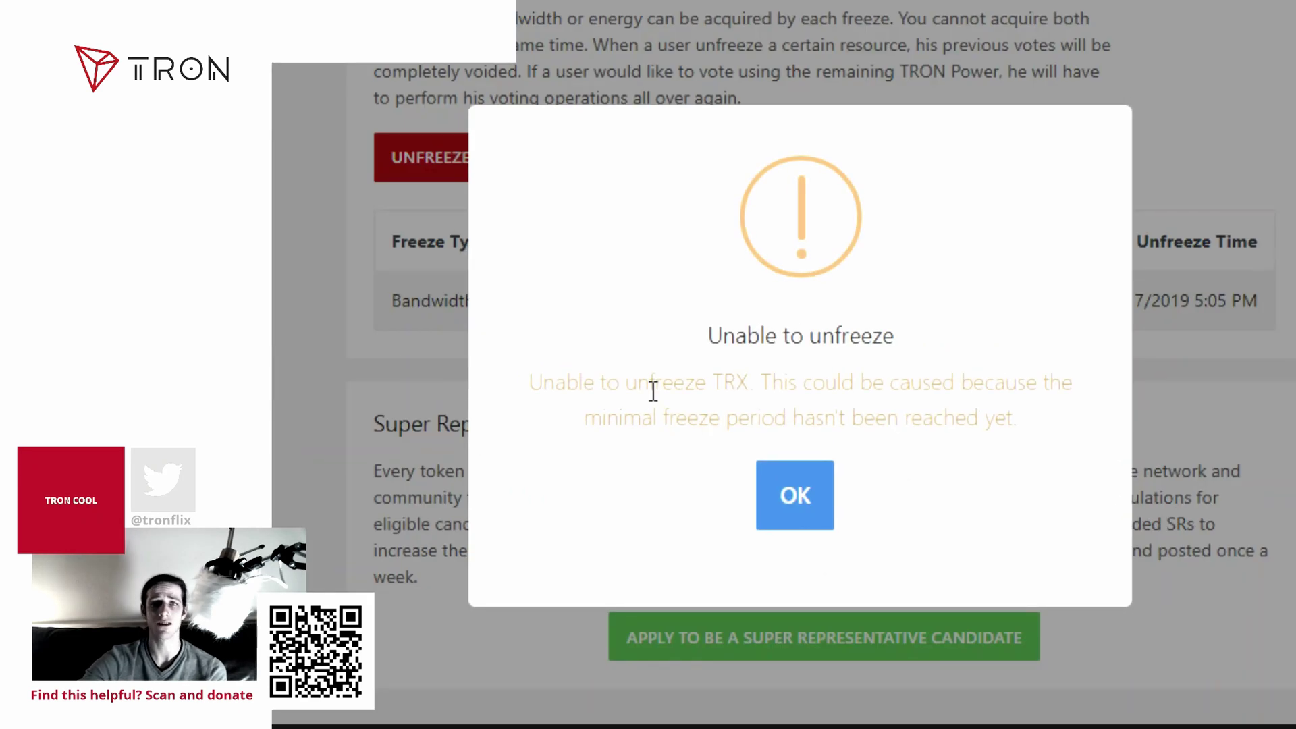
click(801, 504)
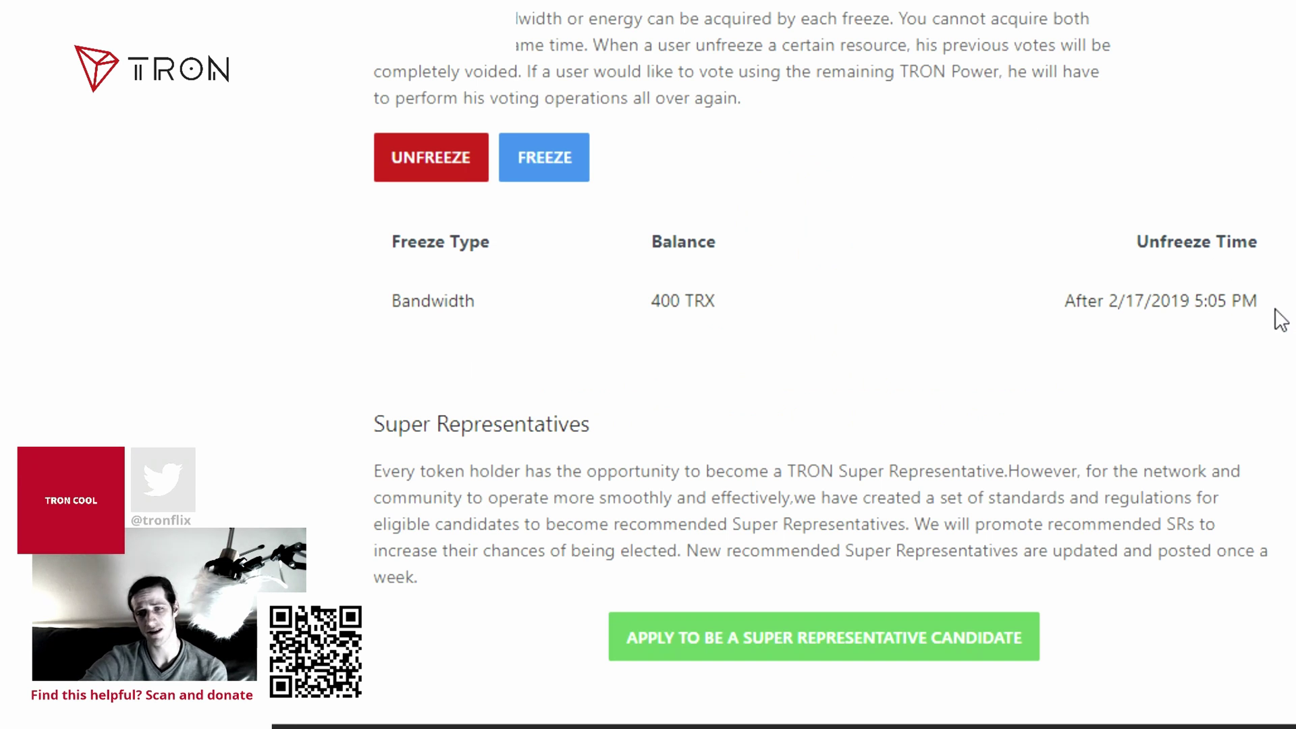
- Open the Super Representatives voting page from the TRONPower description
scroll(1123, 358, up, 2)
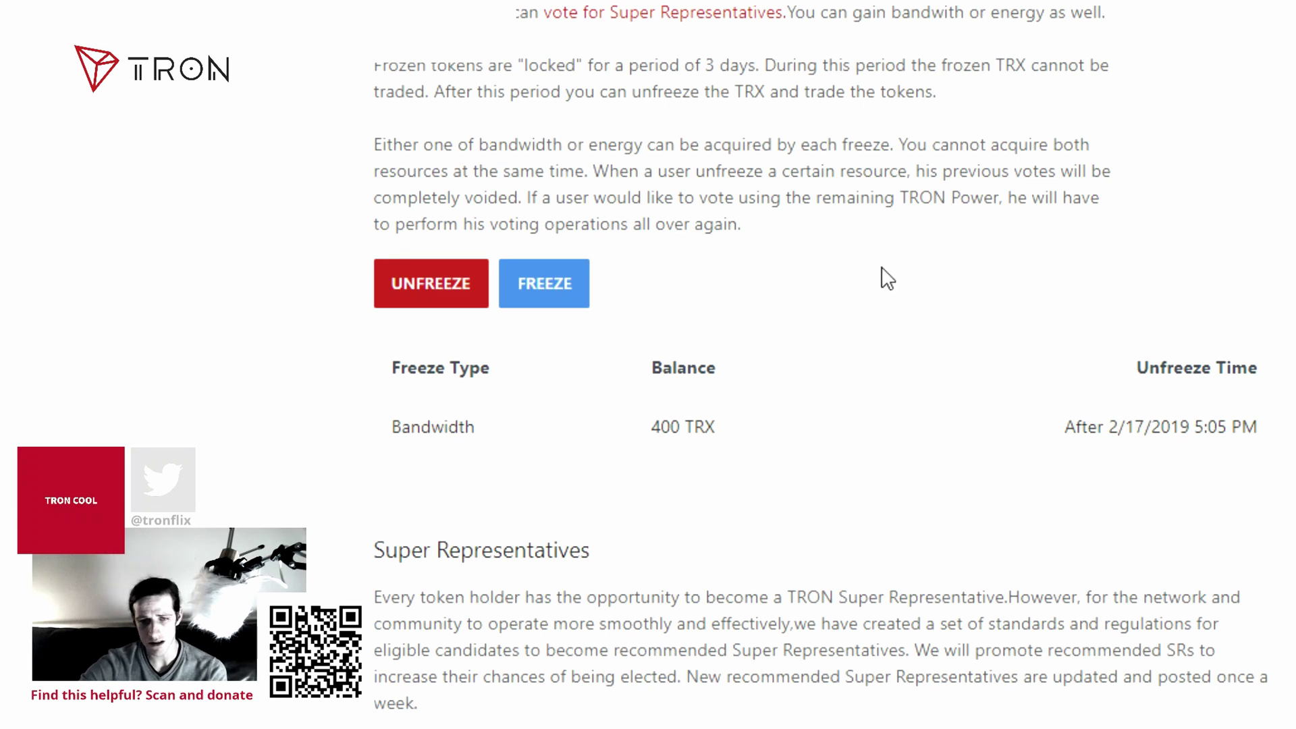
scroll(882, 275, down, 2)
scroll(884, 270, down, 2)
scroll(1009, 199, up, 6)
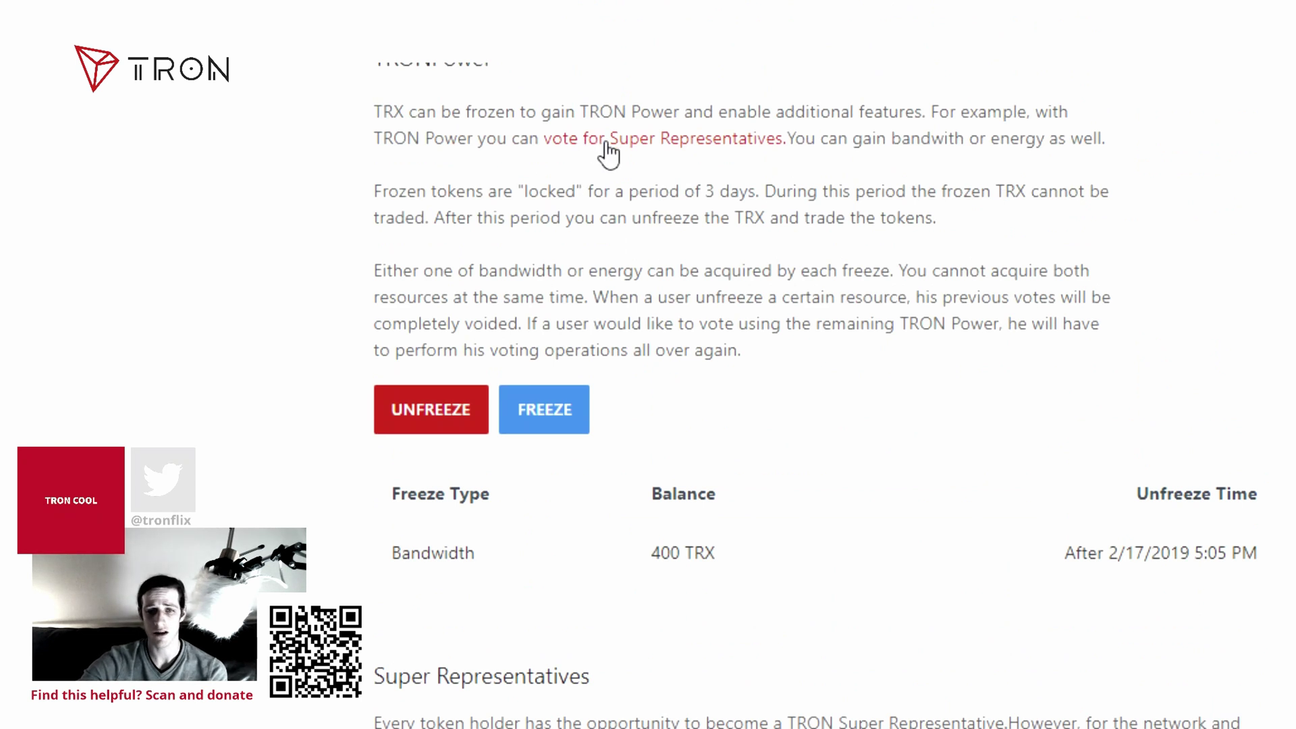
click(606, 144)
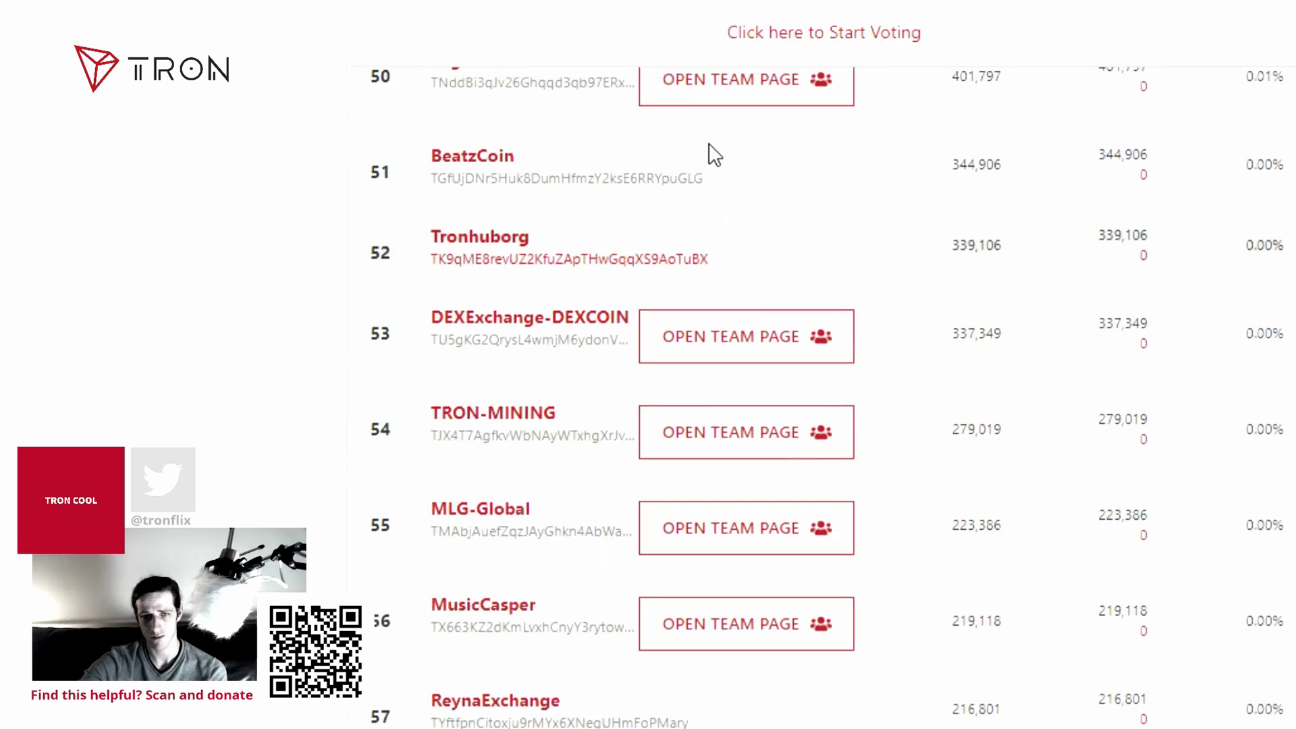
- Examine the Super Representative ranking from the lower-placed candidates up to first place, comparing votes and percentages
scroll(710, 152, up, 3)
scroll(714, 154, up, 10)
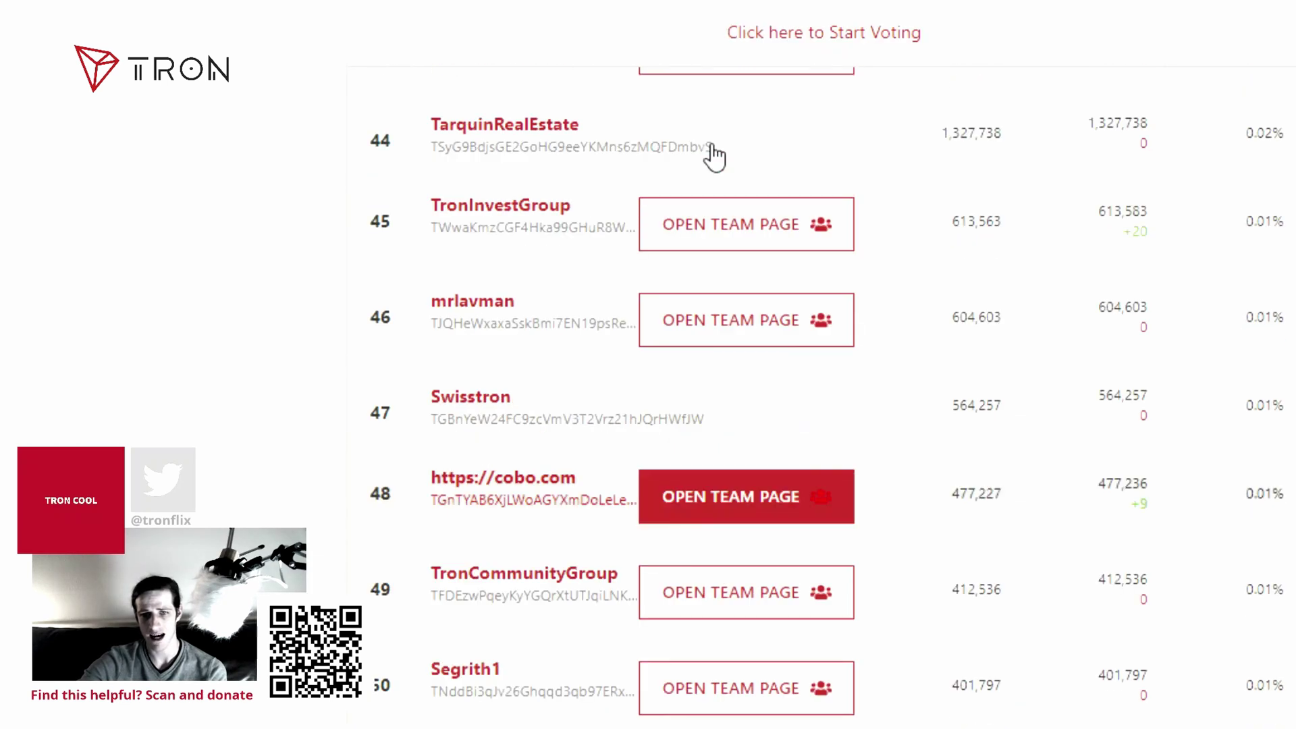
scroll(908, 201, up, 15)
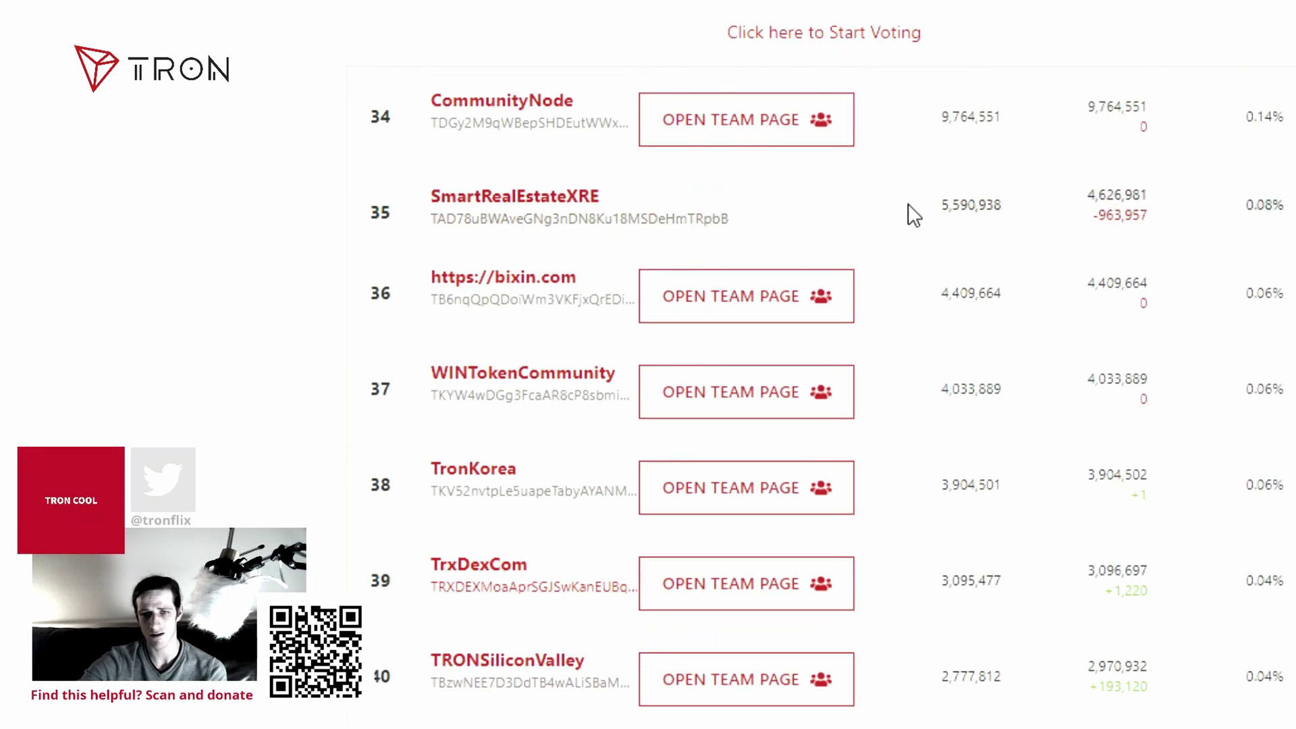
scroll(909, 209, up, 10)
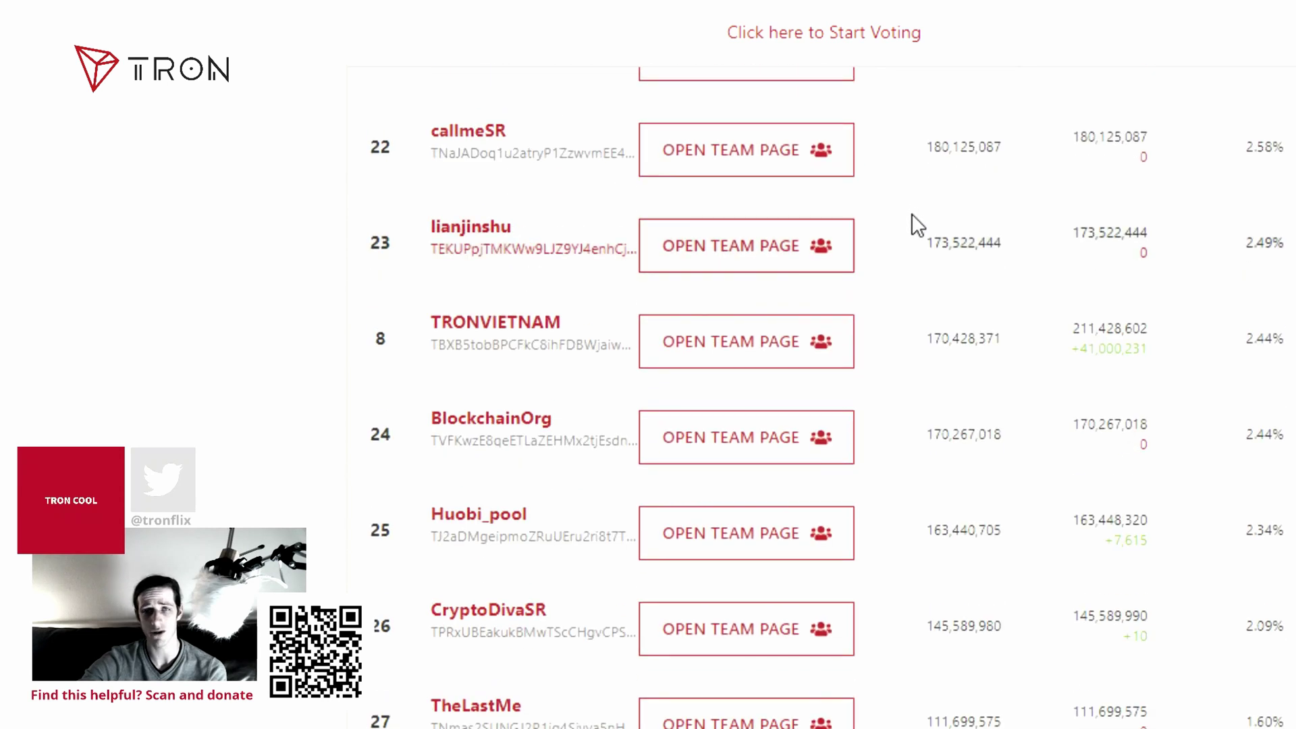
scroll(914, 212, up, 2)
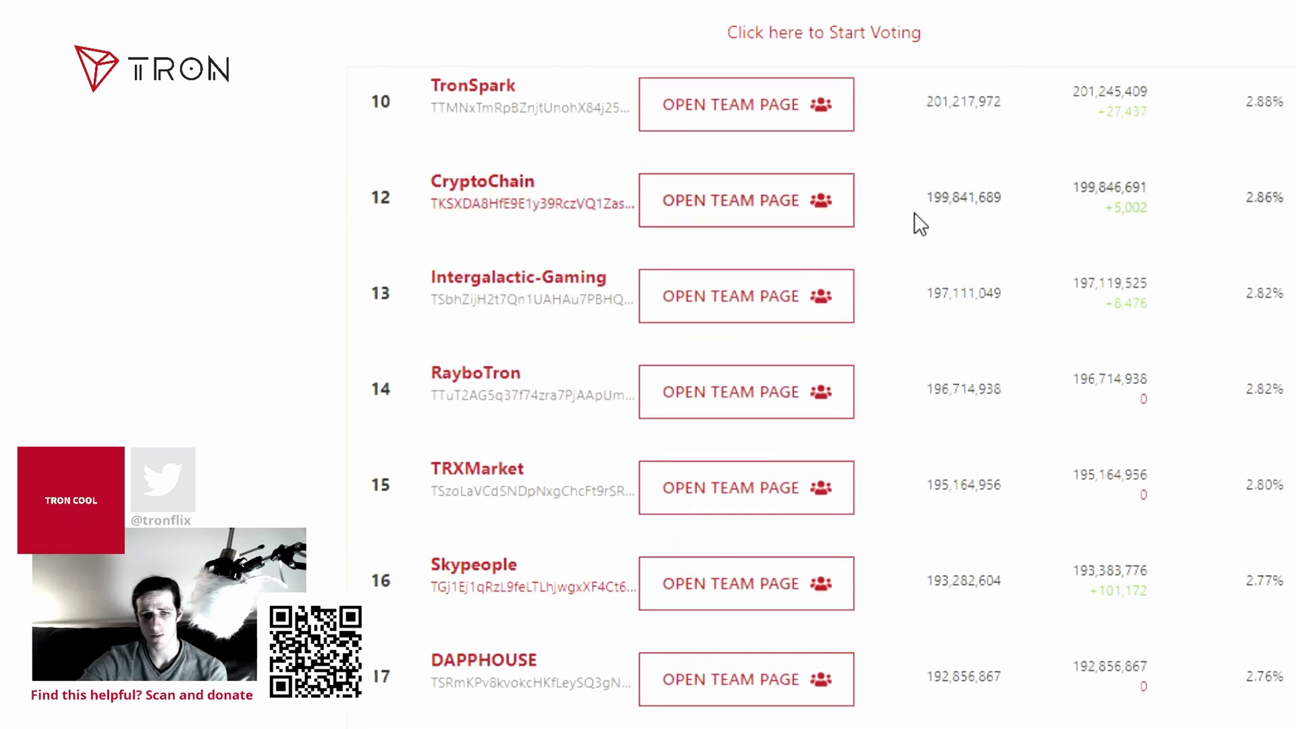
scroll(913, 212, up, 4)
scroll(918, 218, up, 4)
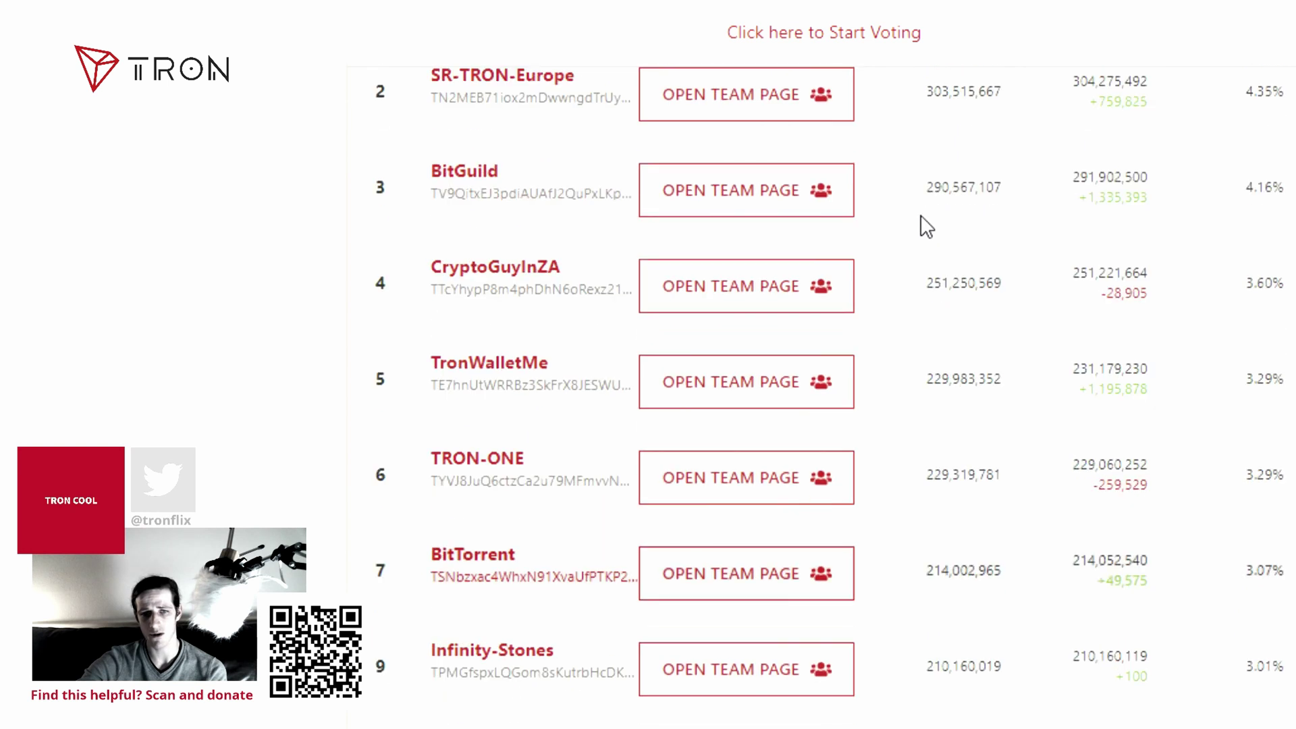
scroll(925, 226, up, 6)
scroll(935, 235, down, 5)
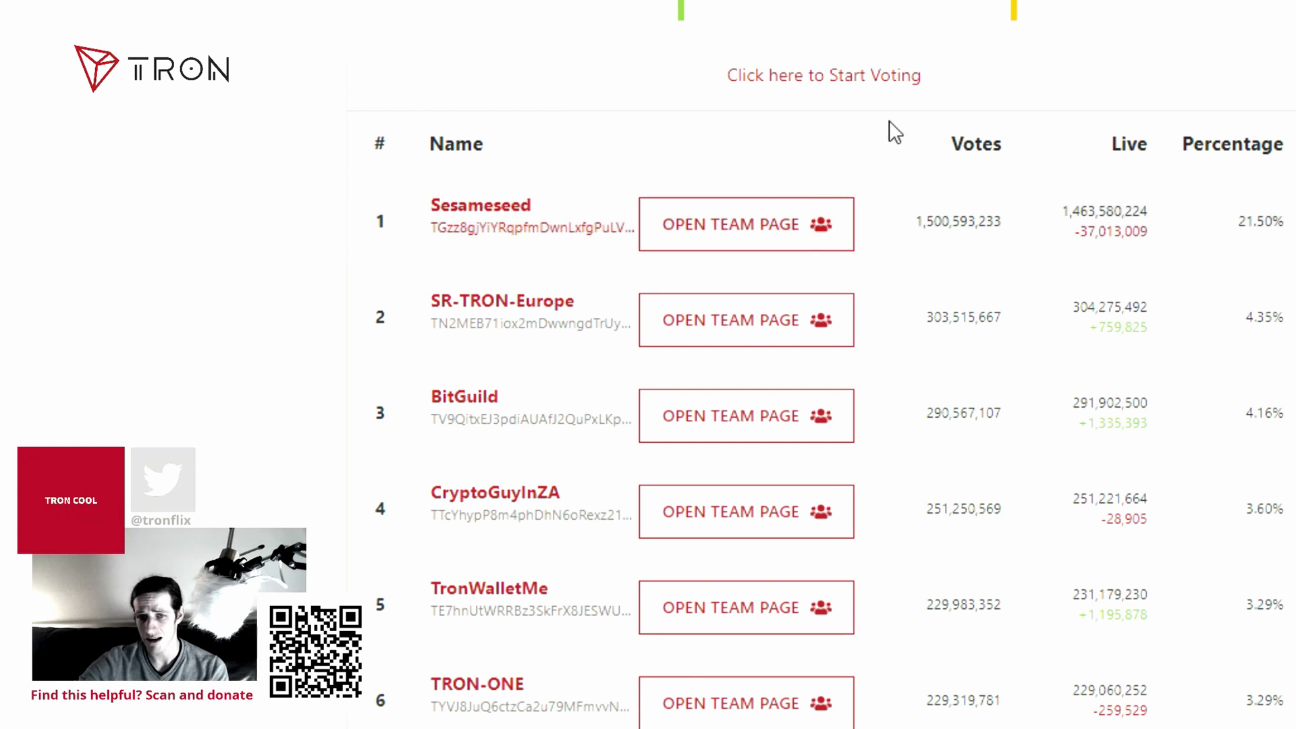
- Open the team page of Sesameseed from the ranking and skim its whole content
click(769, 239)
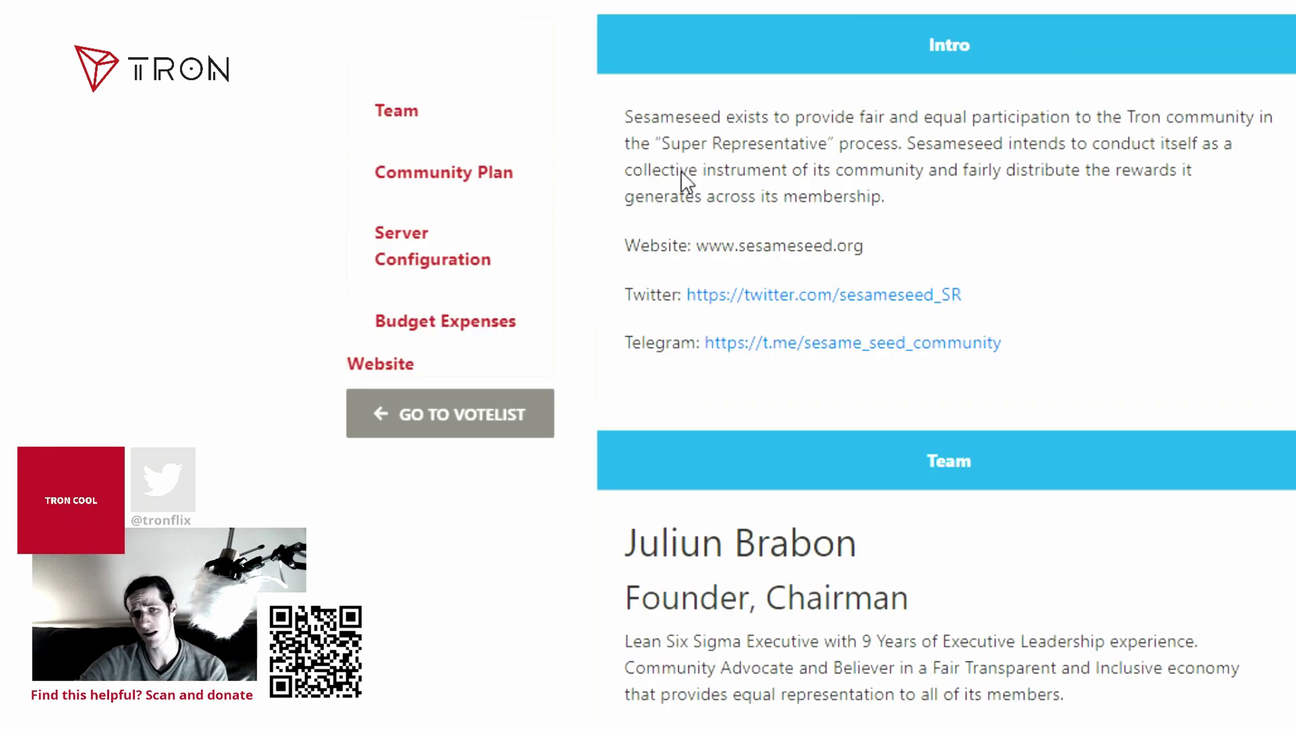
scroll(848, 220, up, 5)
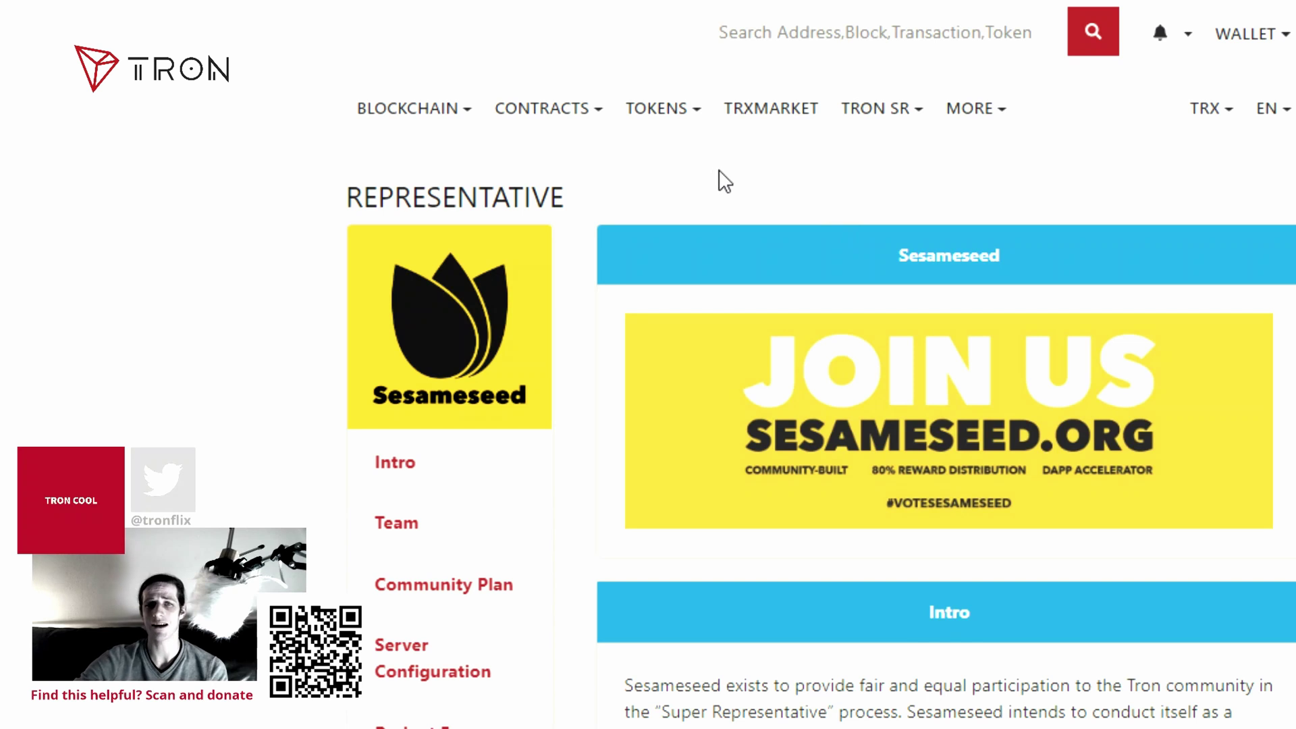
scroll(560, 149, down, 5)
scroll(560, 183, down, 12)
scroll(1268, 219, down, 20)
scroll(983, 398, down, 20)
scroll(1030, 173, up, 20)
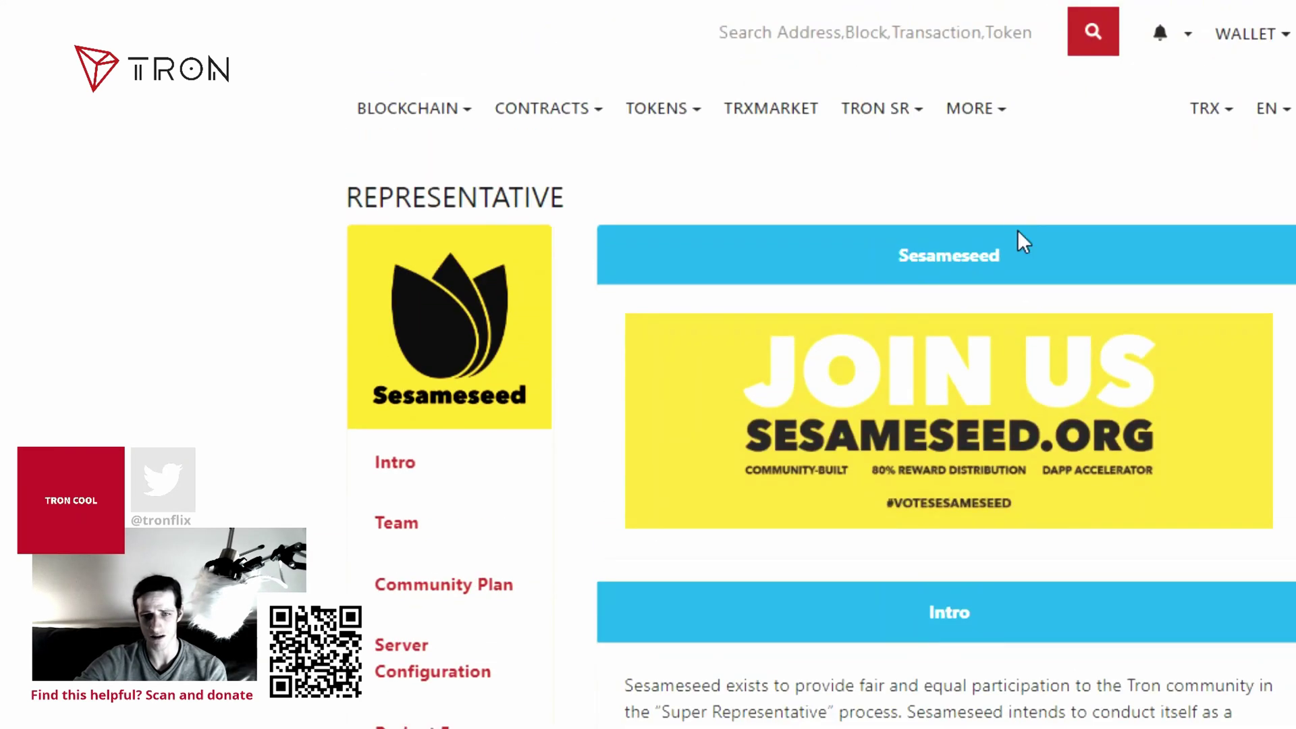
scroll(1012, 216, down, 3)
scroll(1111, 344, up, 3)
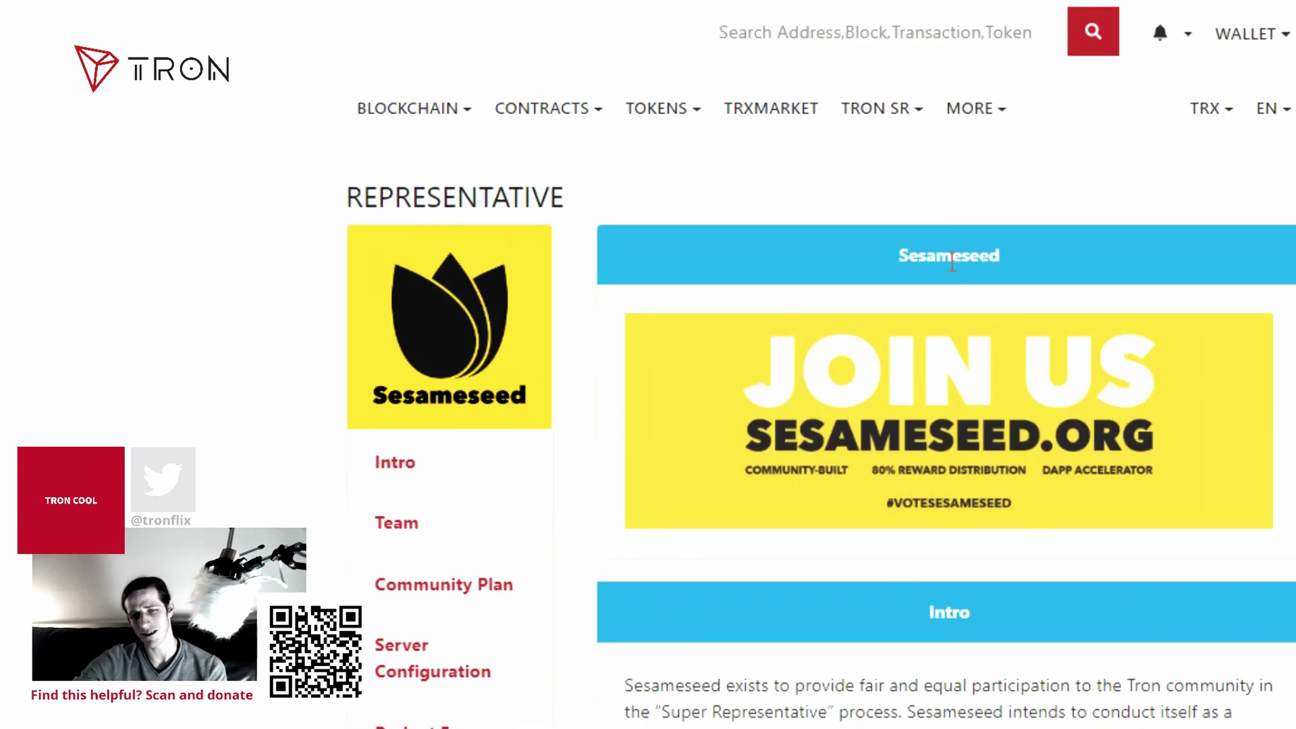
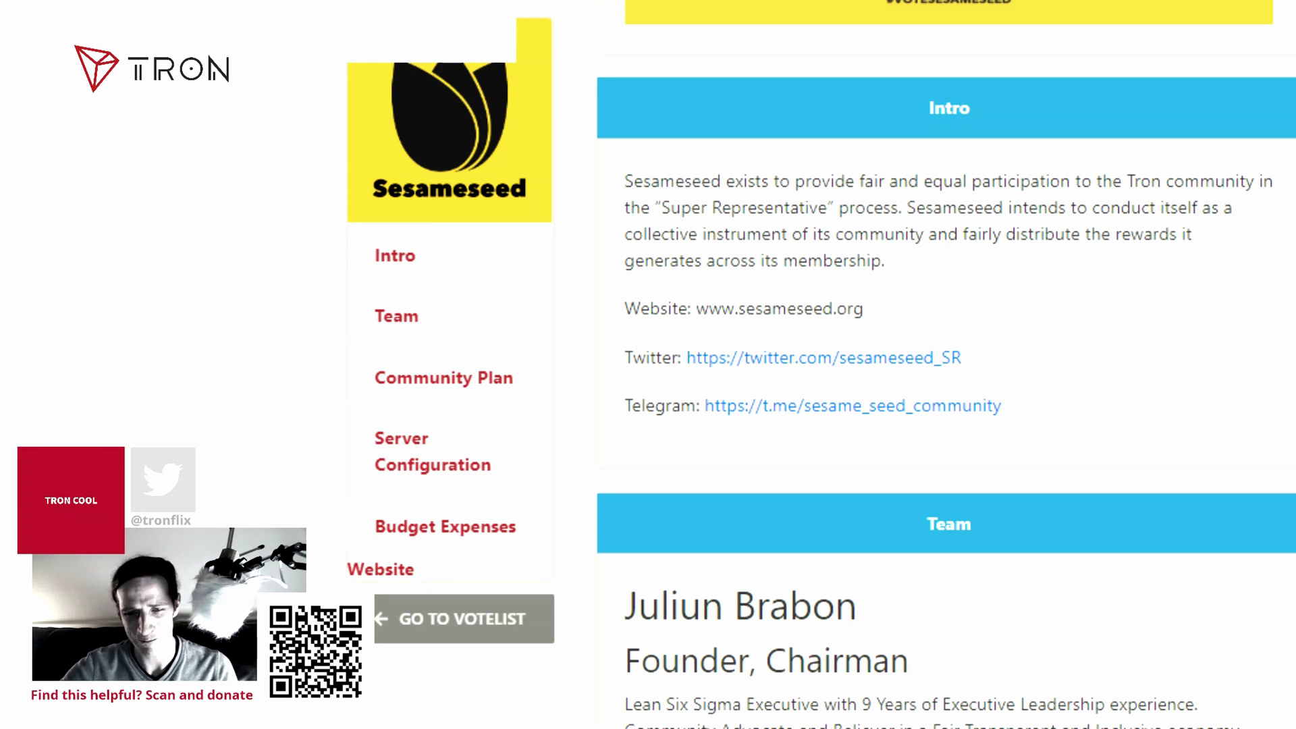
- Read Sesameseed's introduction and the descriptions of its team members
scroll(846, 55, down, 4)
scroll(776, 125, down, 8)
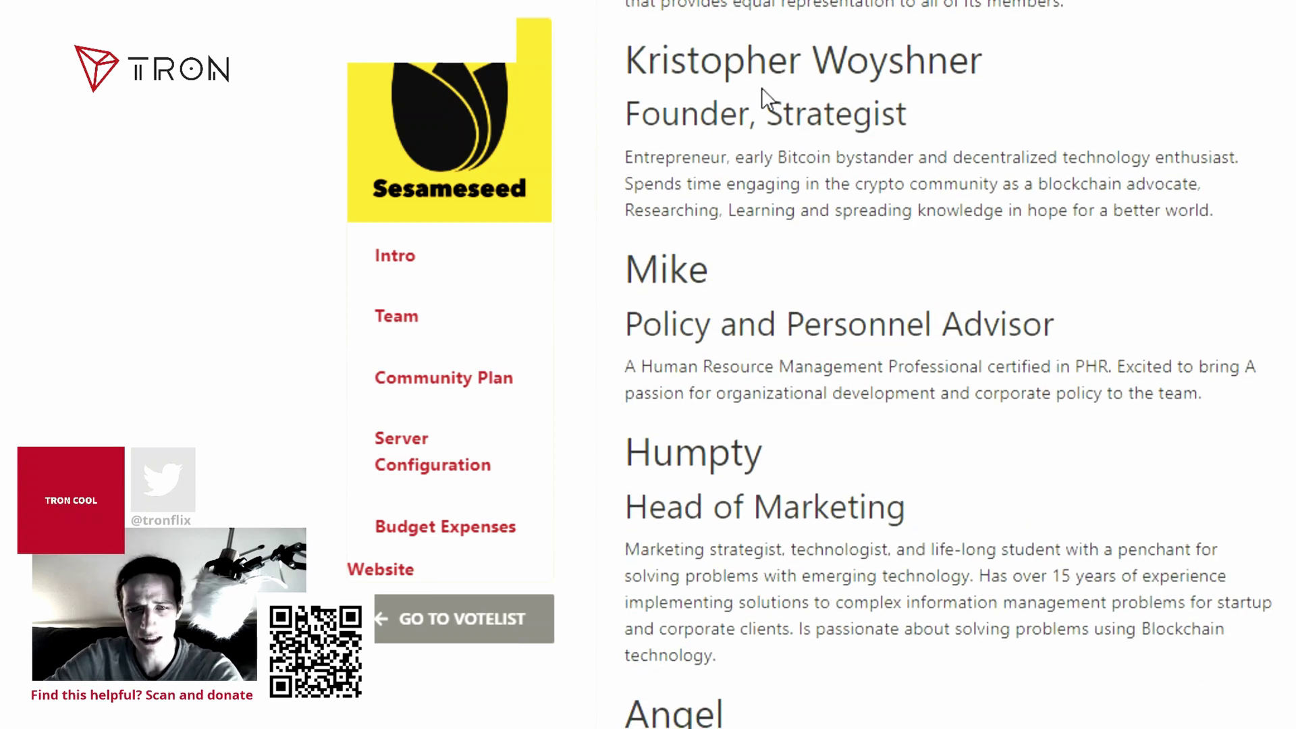
scroll(768, 94, up, 6)
scroll(780, 91, up, 3)
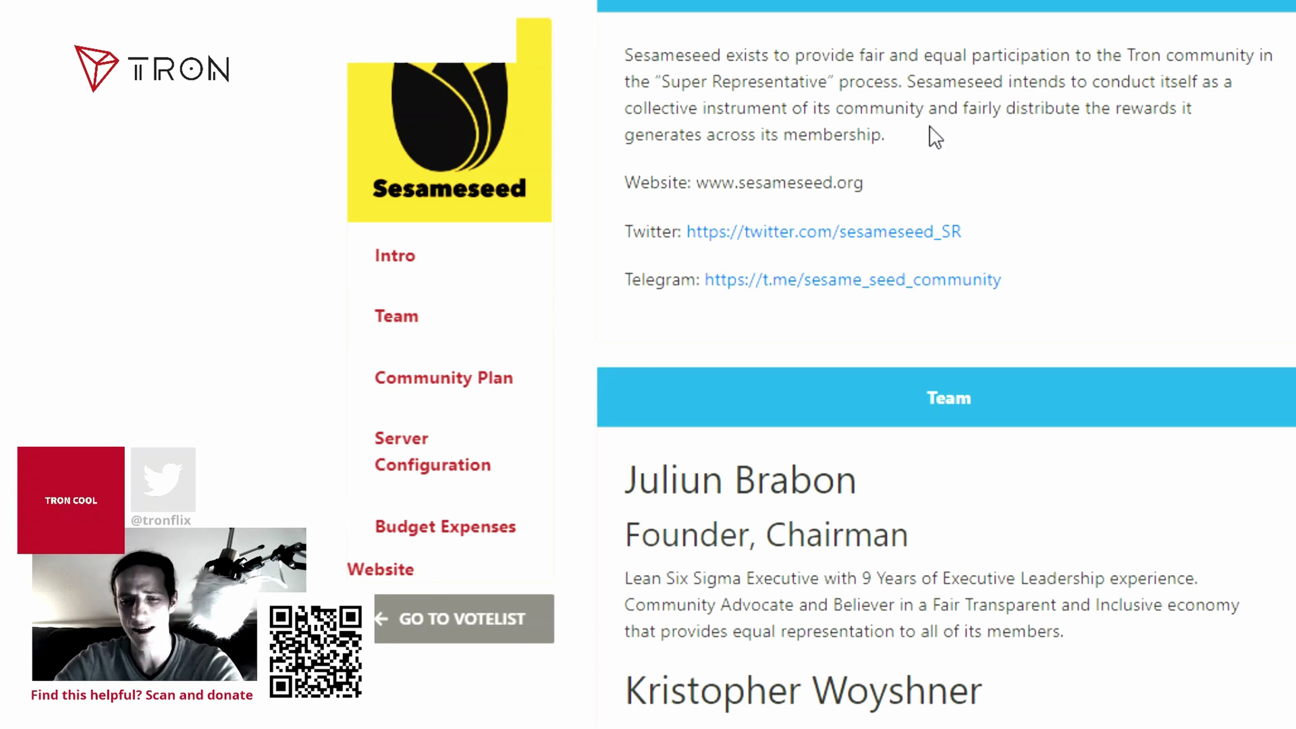
scroll(1088, 273, down, 5)
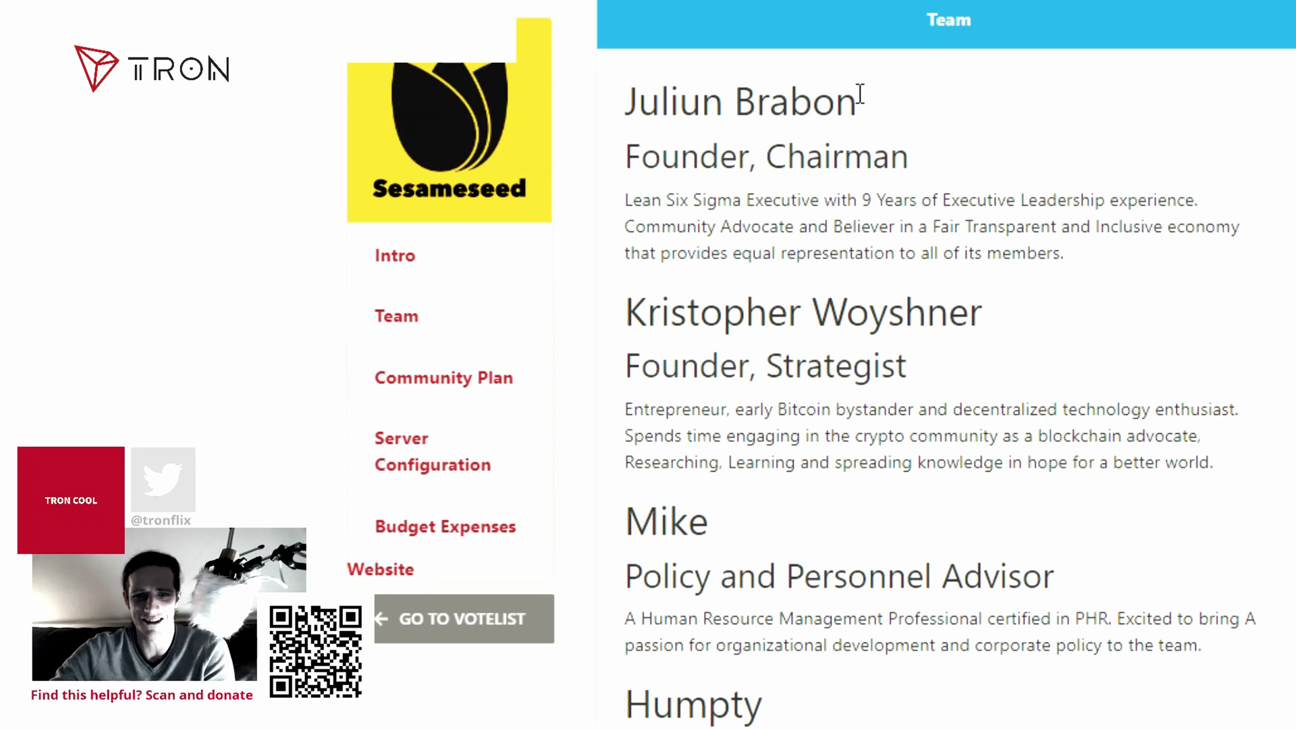
scroll(1004, 159, down, 10)
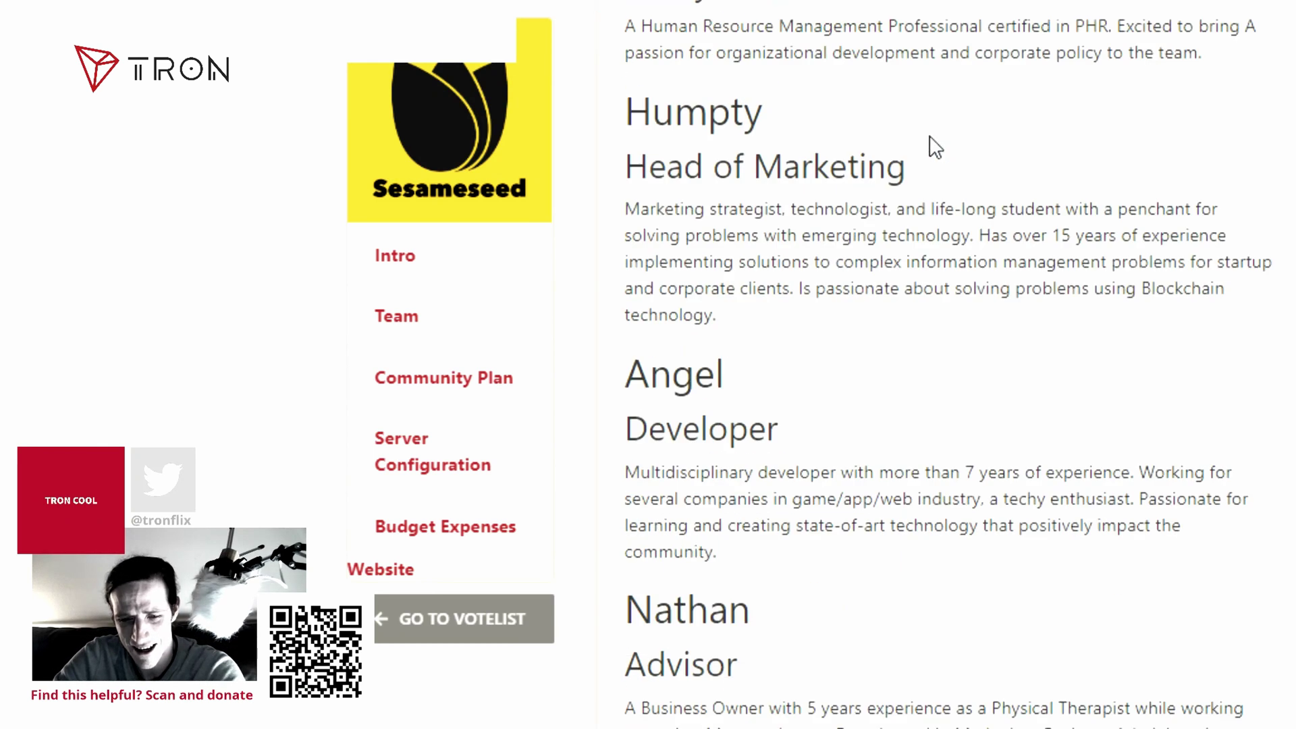
- Read the remaining team member descriptions on Sesameseed's page, from marketing and development through advisor, design and finance roles
scroll(747, 79, down, 7)
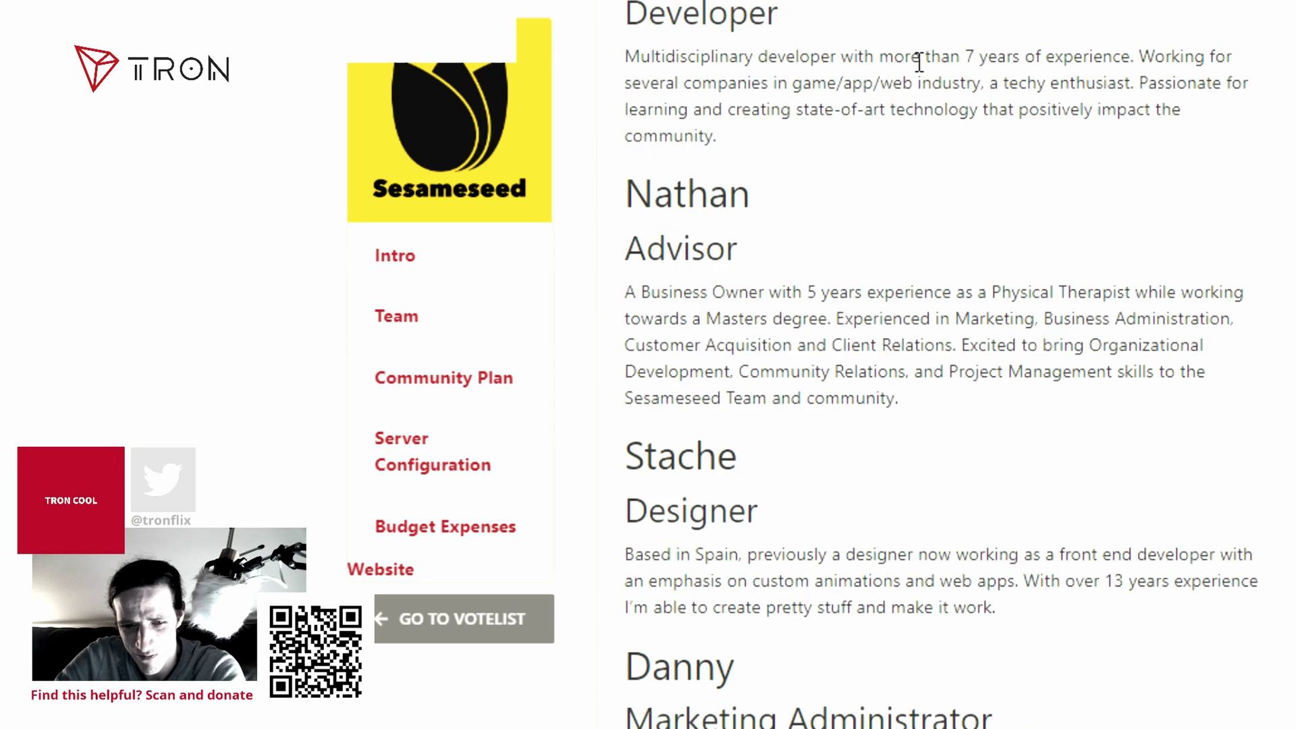
scroll(891, 106, down, 4)
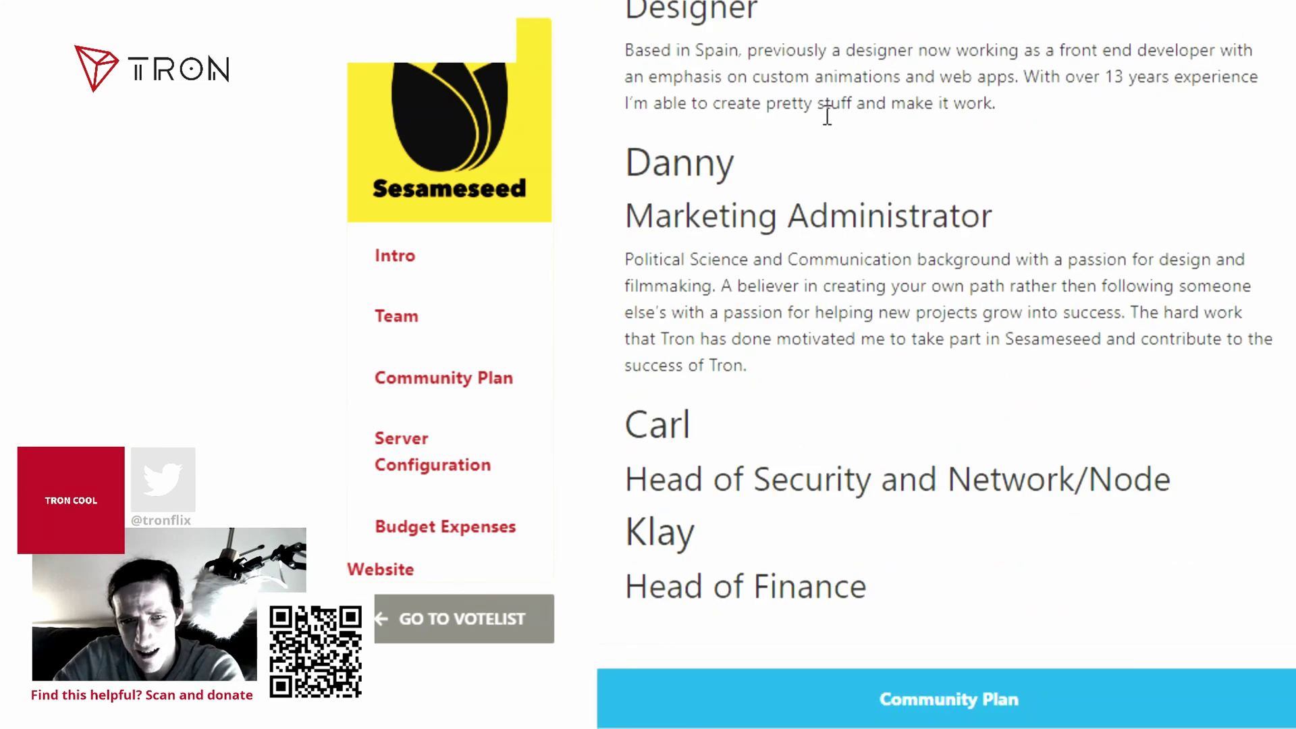
scroll(824, 110, up, 9)
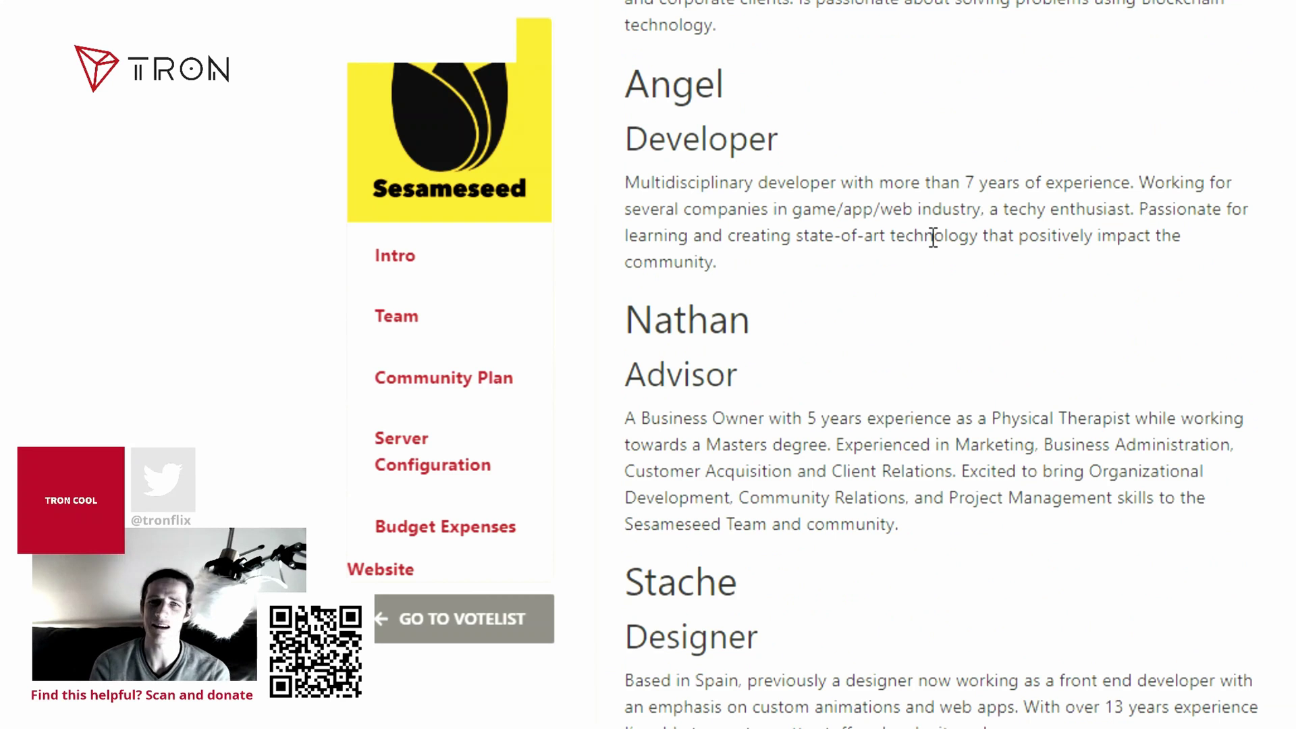
scroll(877, 175, up, 3)
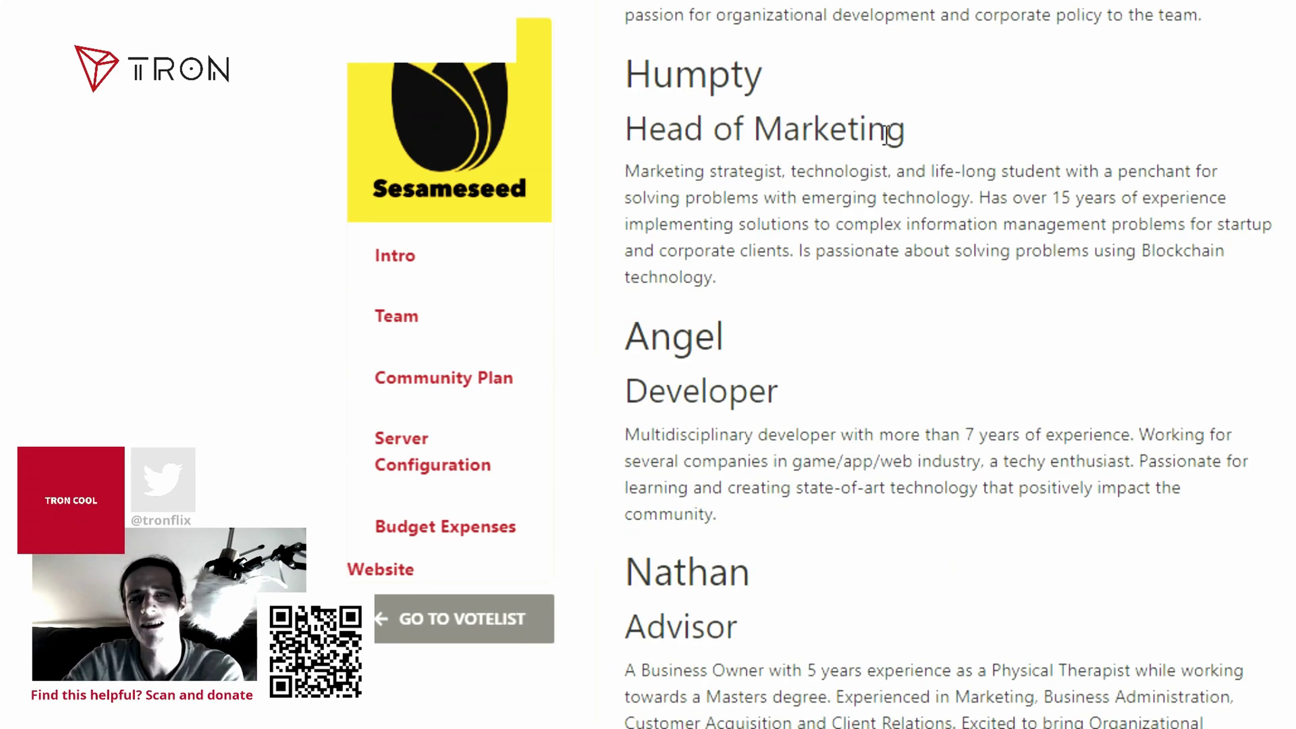
scroll(810, 160, down, 5)
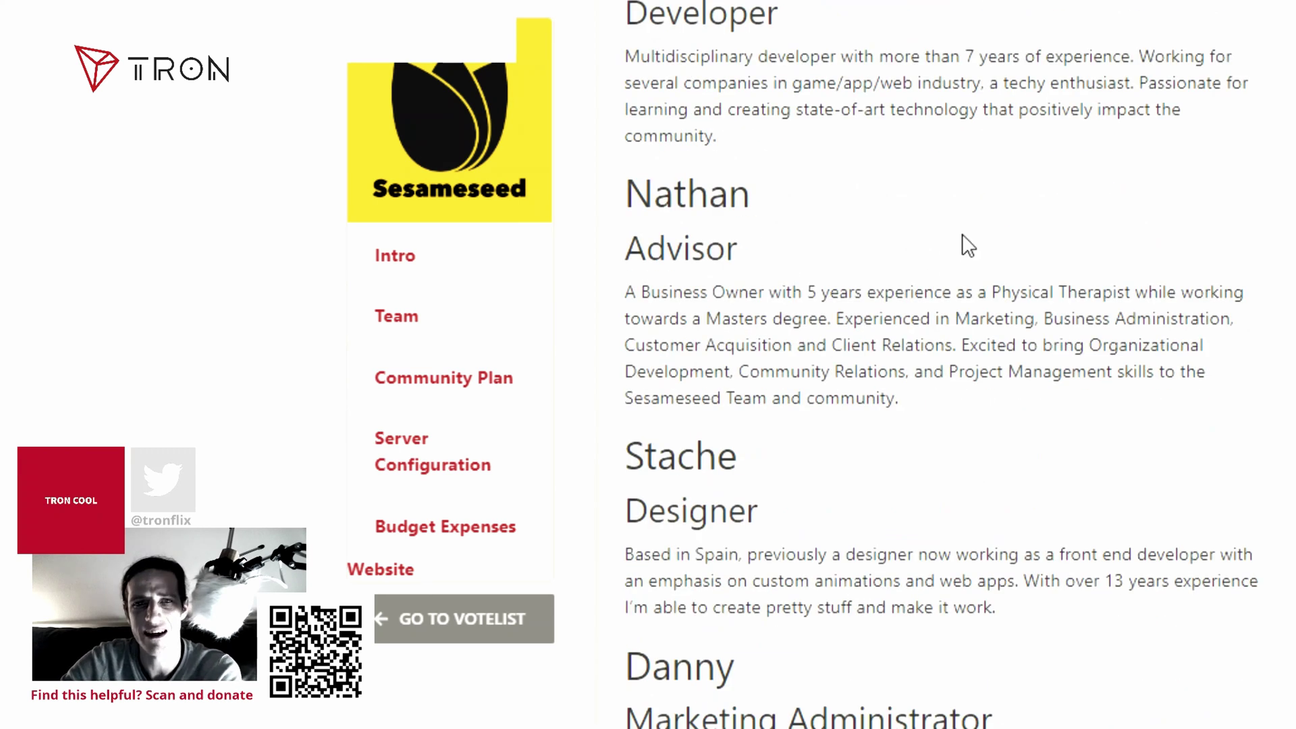
scroll(983, 203, down, 1)
scroll(1059, 284, up, 4)
scroll(1050, 291, up, 10)
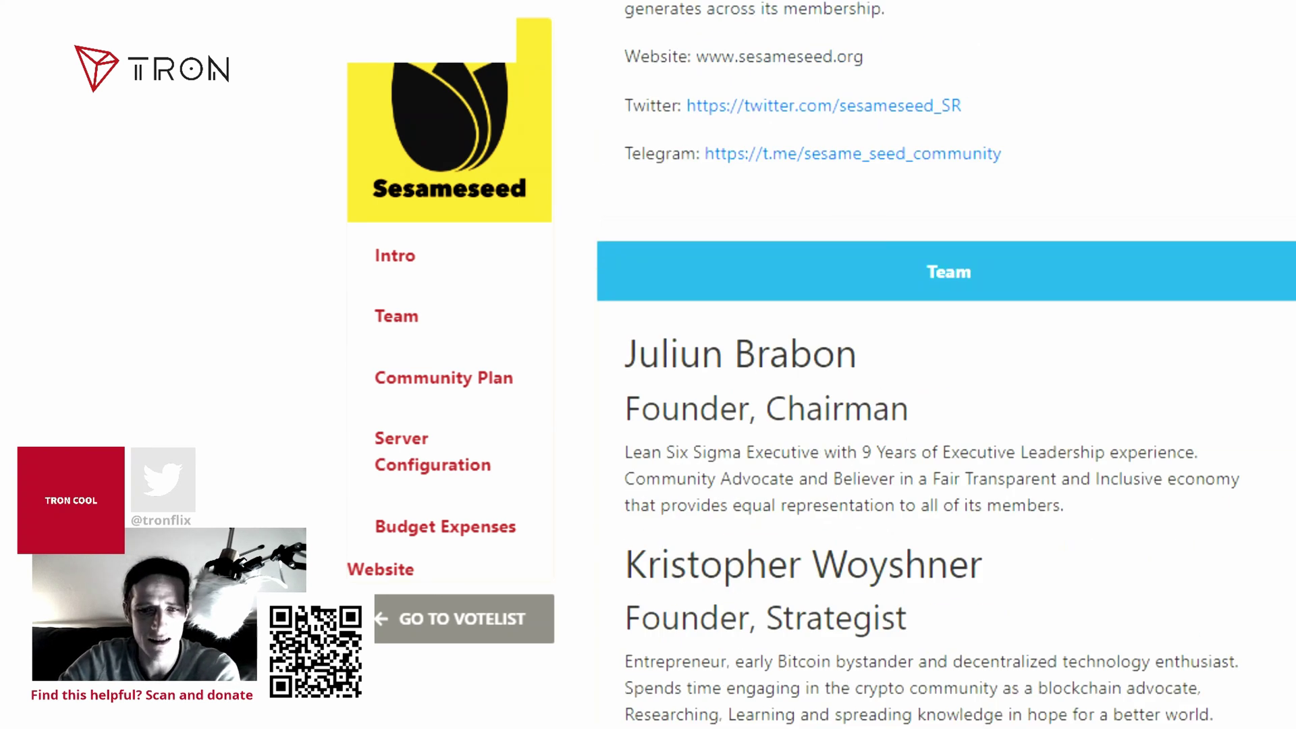
- Return to the Super Representative ranking, start voting and allot 294 votes to Sesameseed
key(alt+Left)
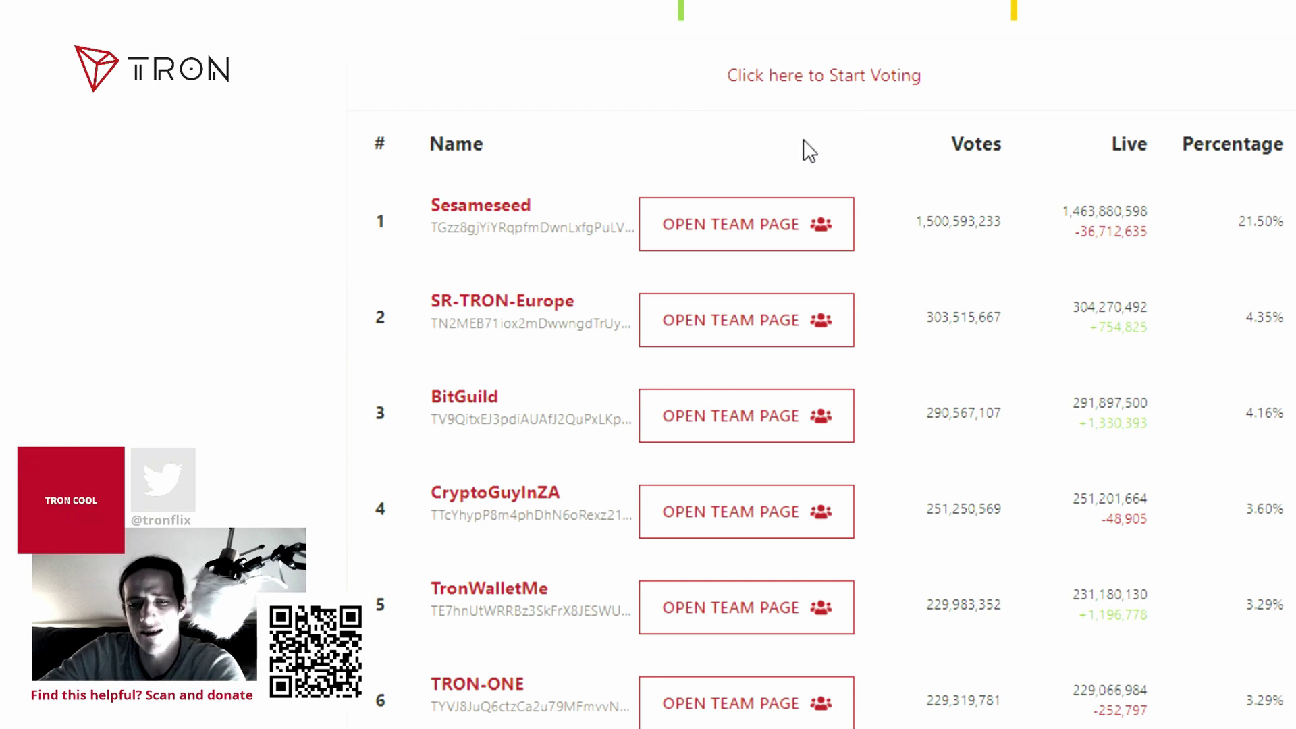
click(842, 85)
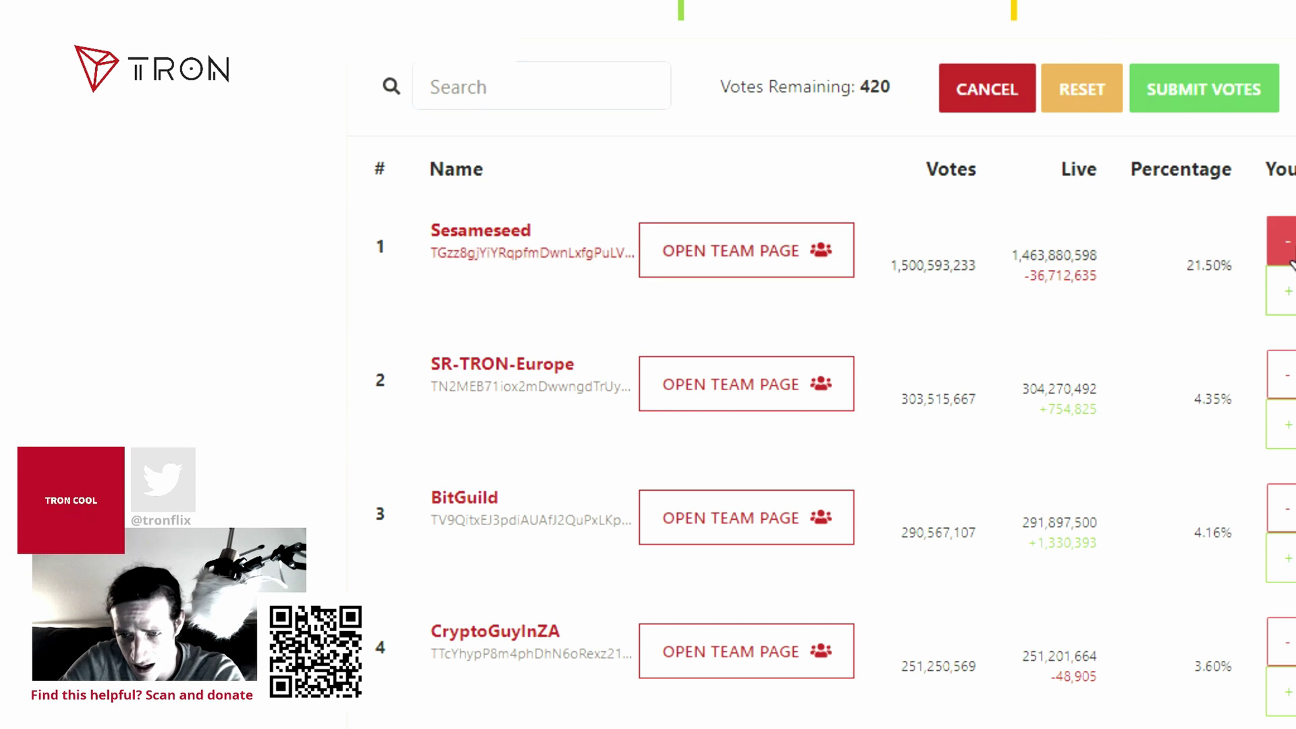
click(1285, 291)
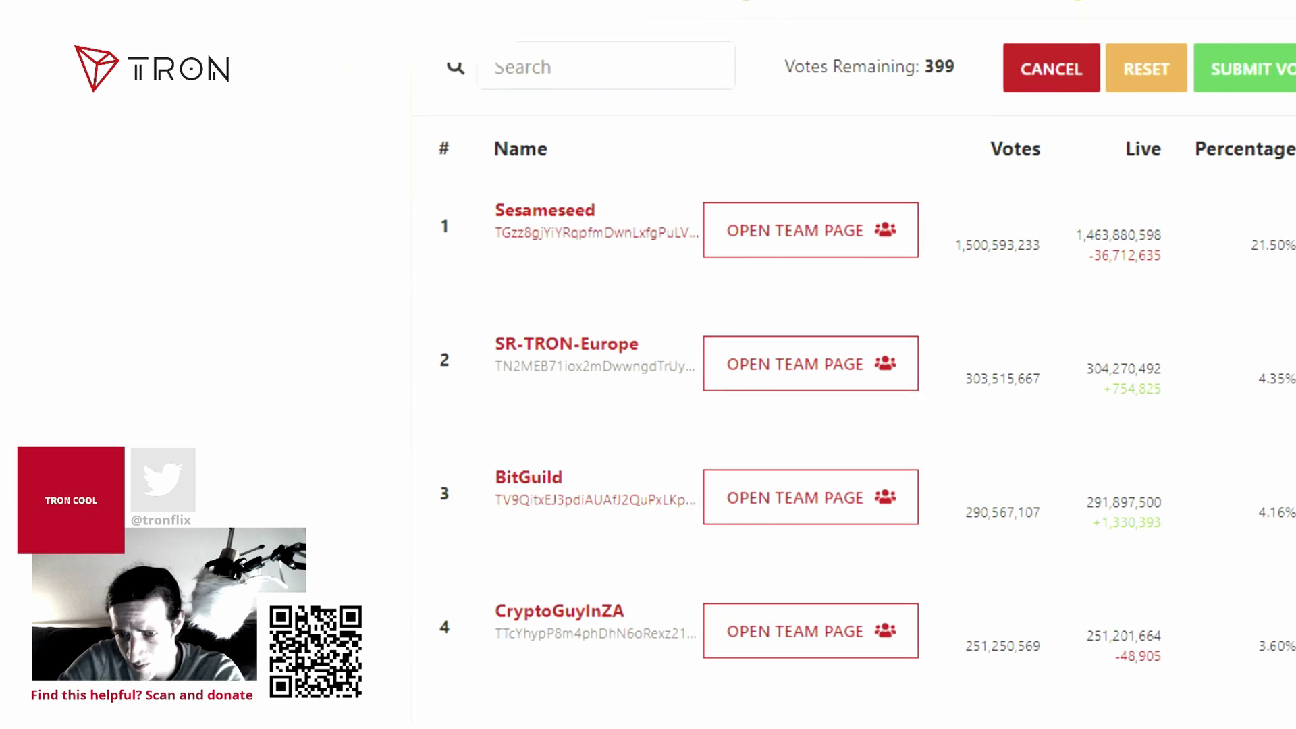
scroll(850, 378, down, 2)
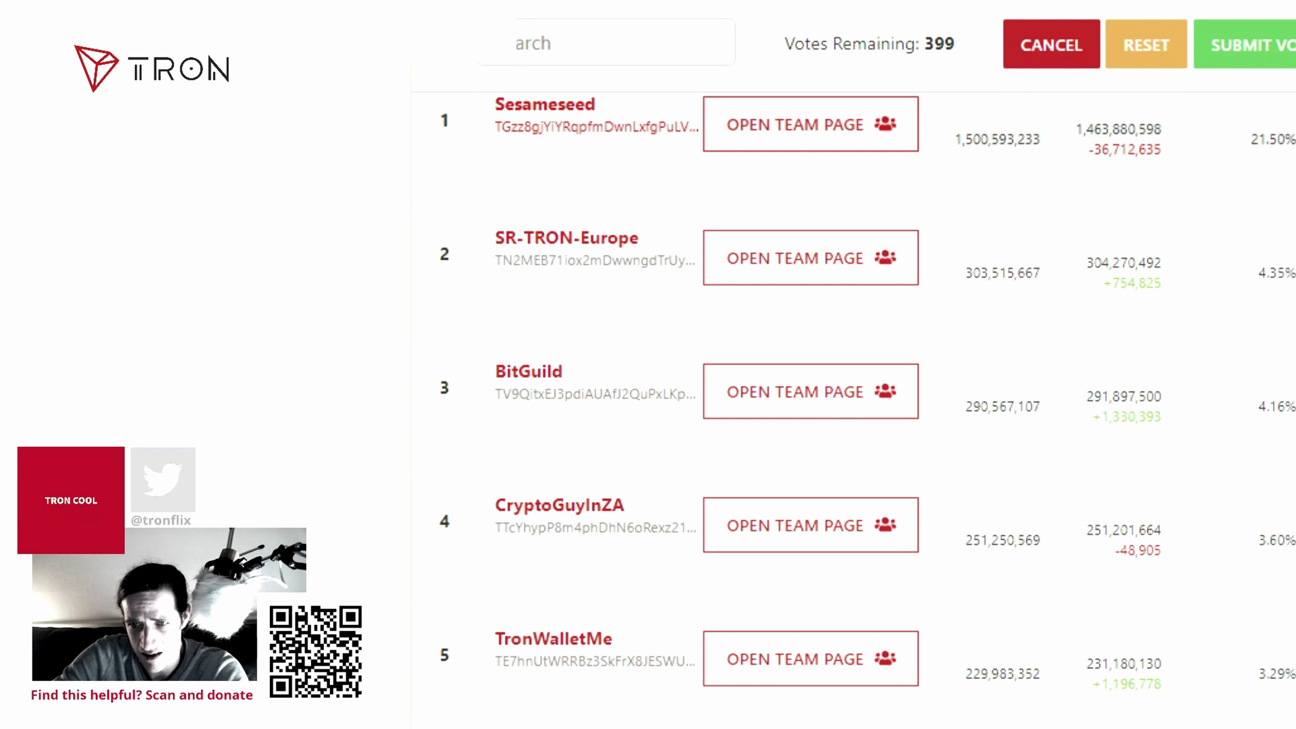
scroll(605, 111, up, 2)
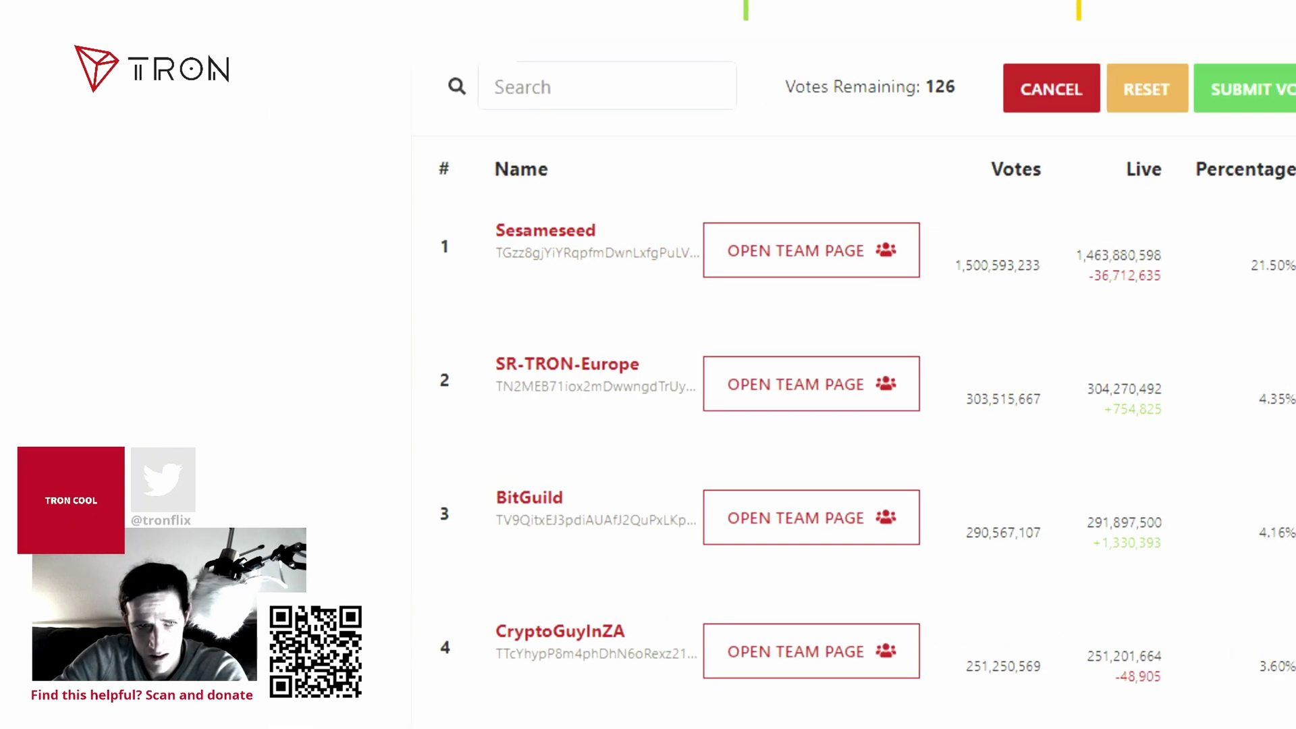
- Adjust the votes allotted to Sesameseed to 252
click(279, 116)
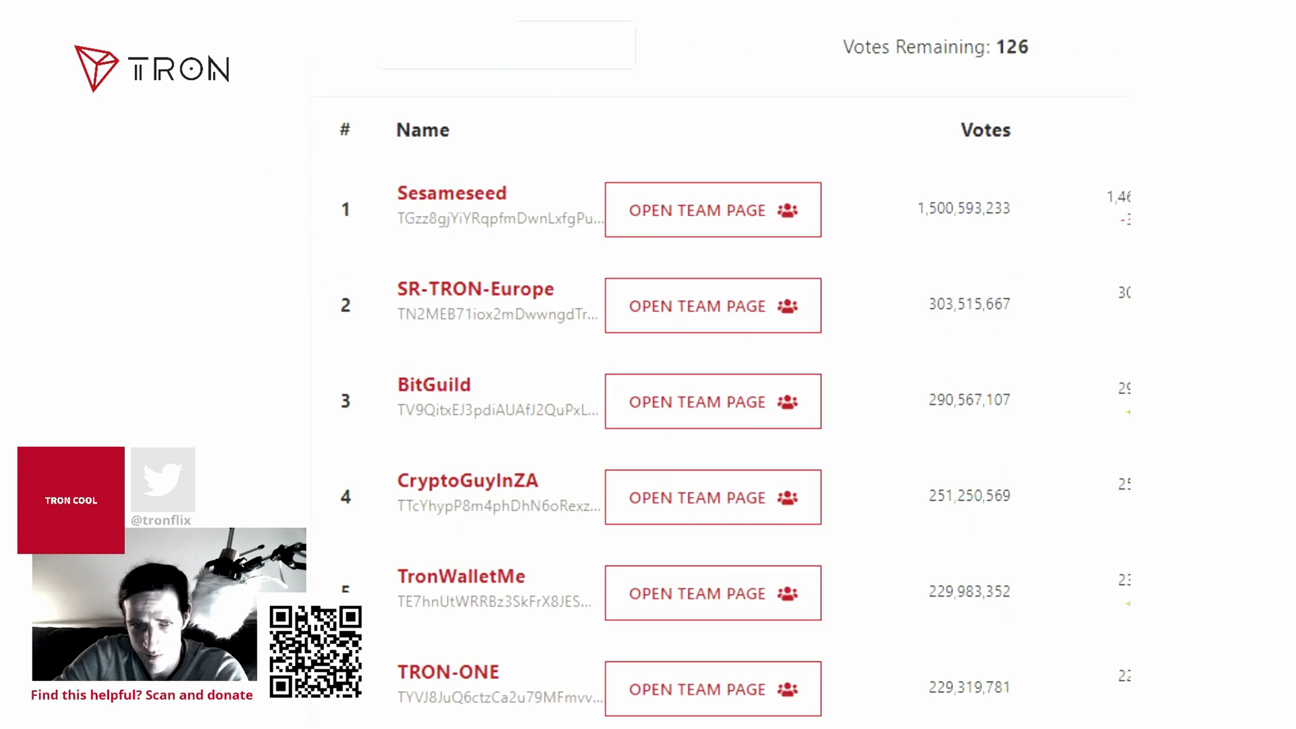
scroll(675, 405, up, 6)
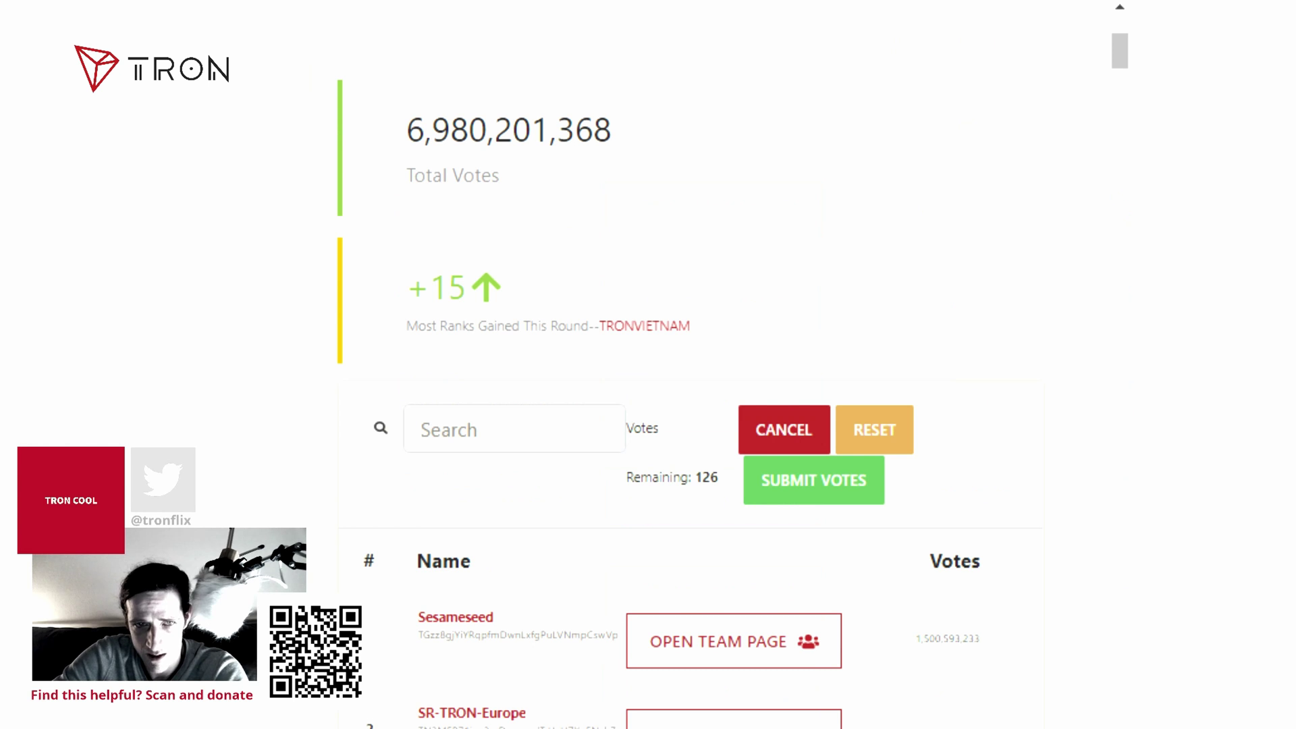
scroll(913, 312, down, 5)
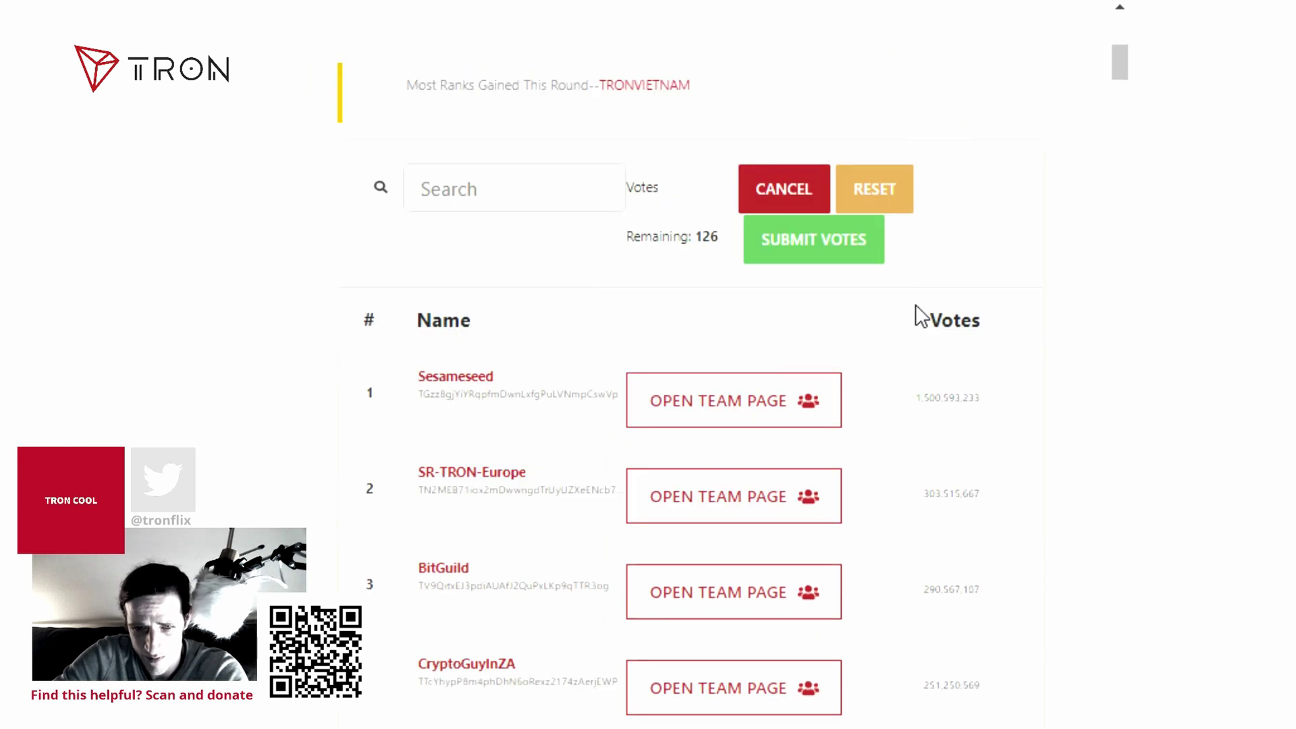
scroll(908, 270, up, 6)
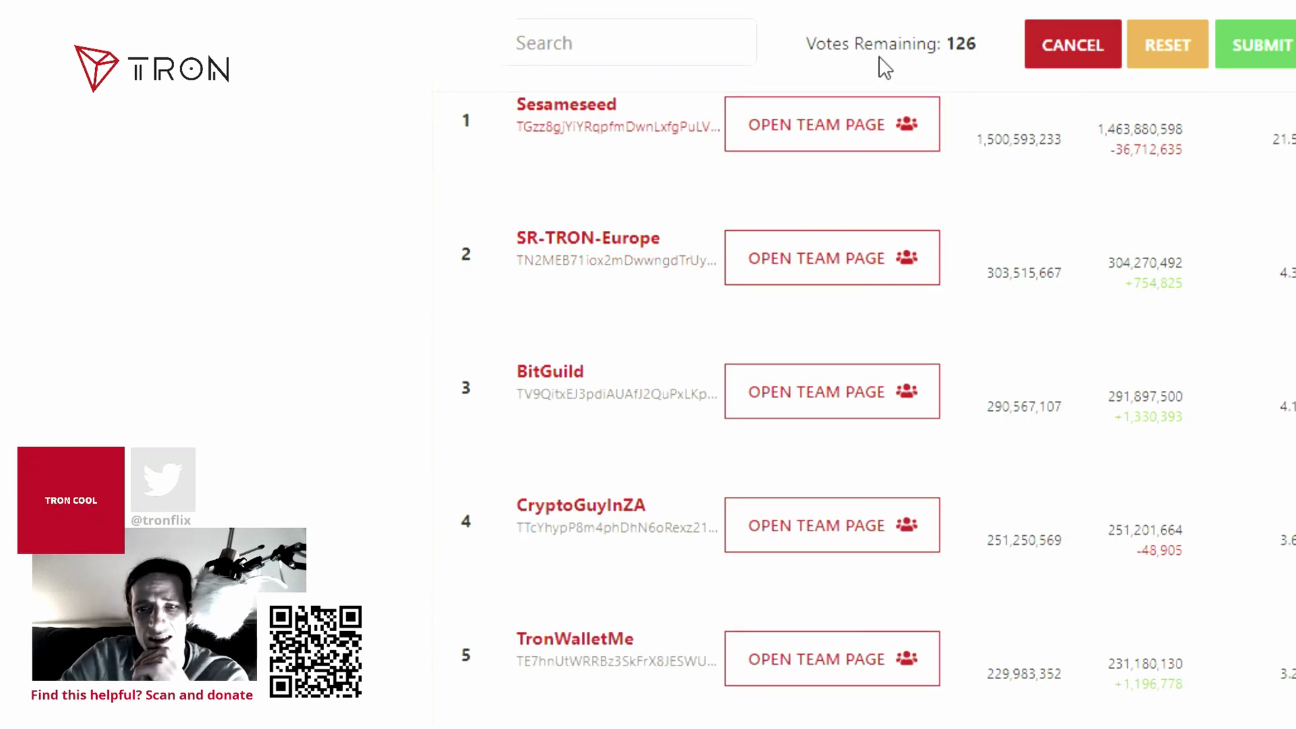
scroll(969, 67, up, 5)
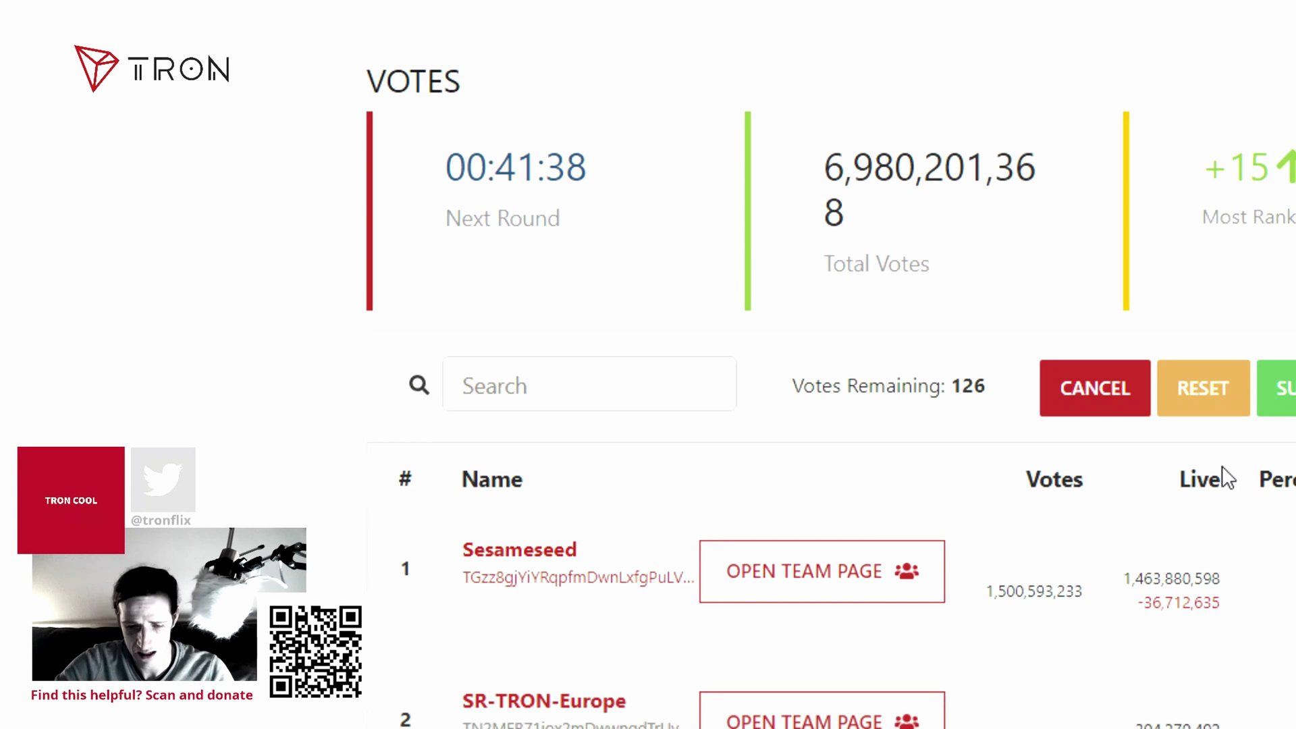
key(ctrl+plus)
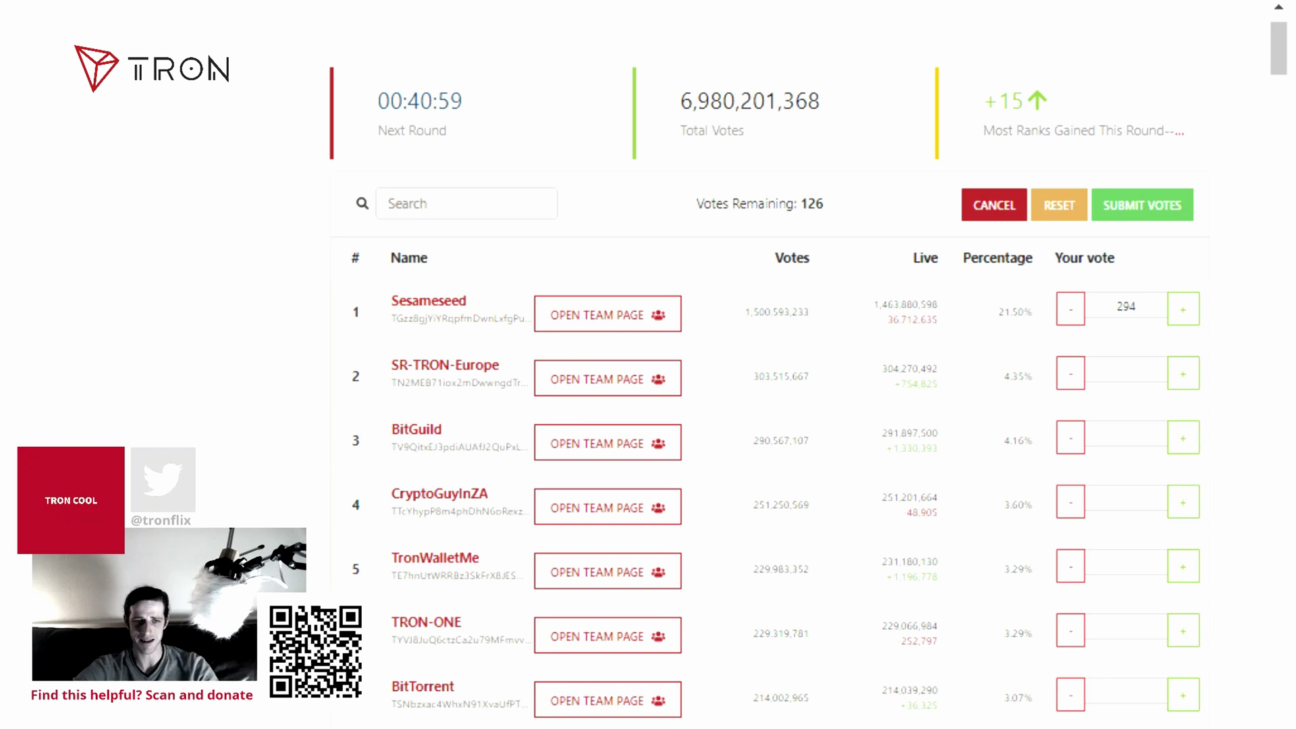
click(1182, 317)
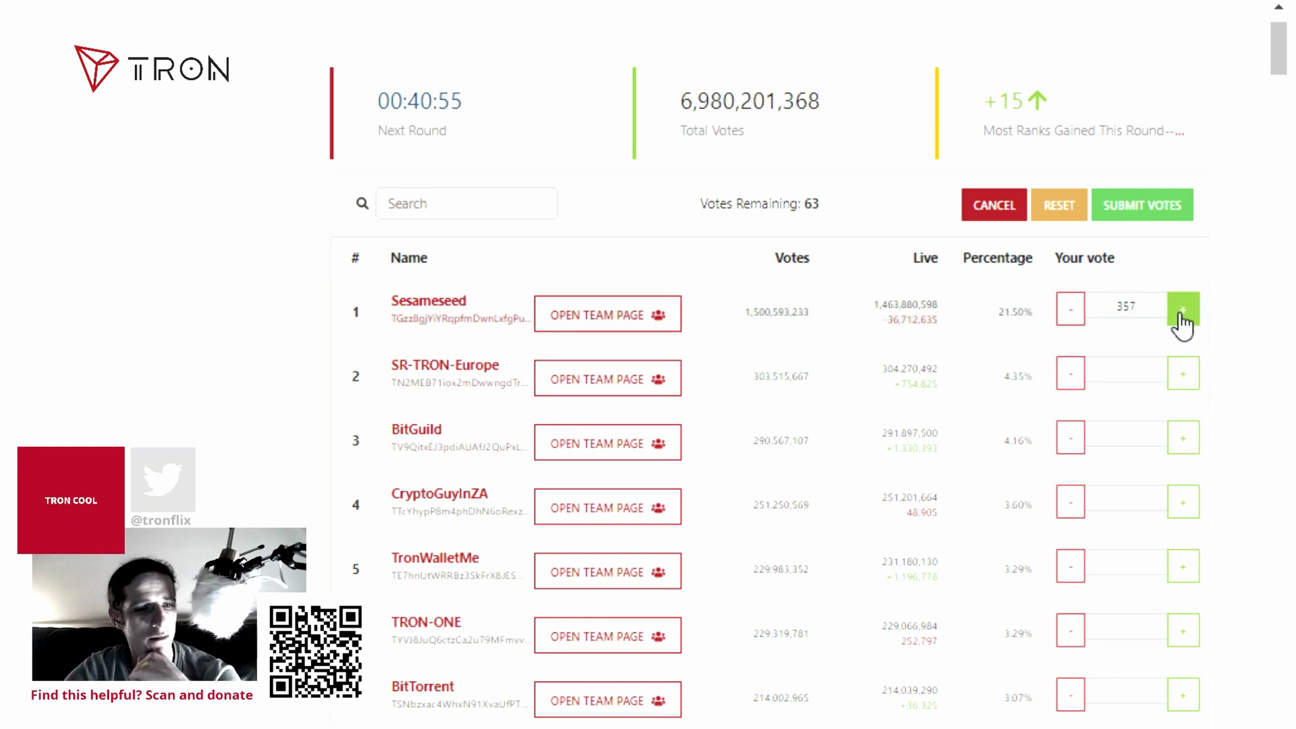
click(1072, 312)
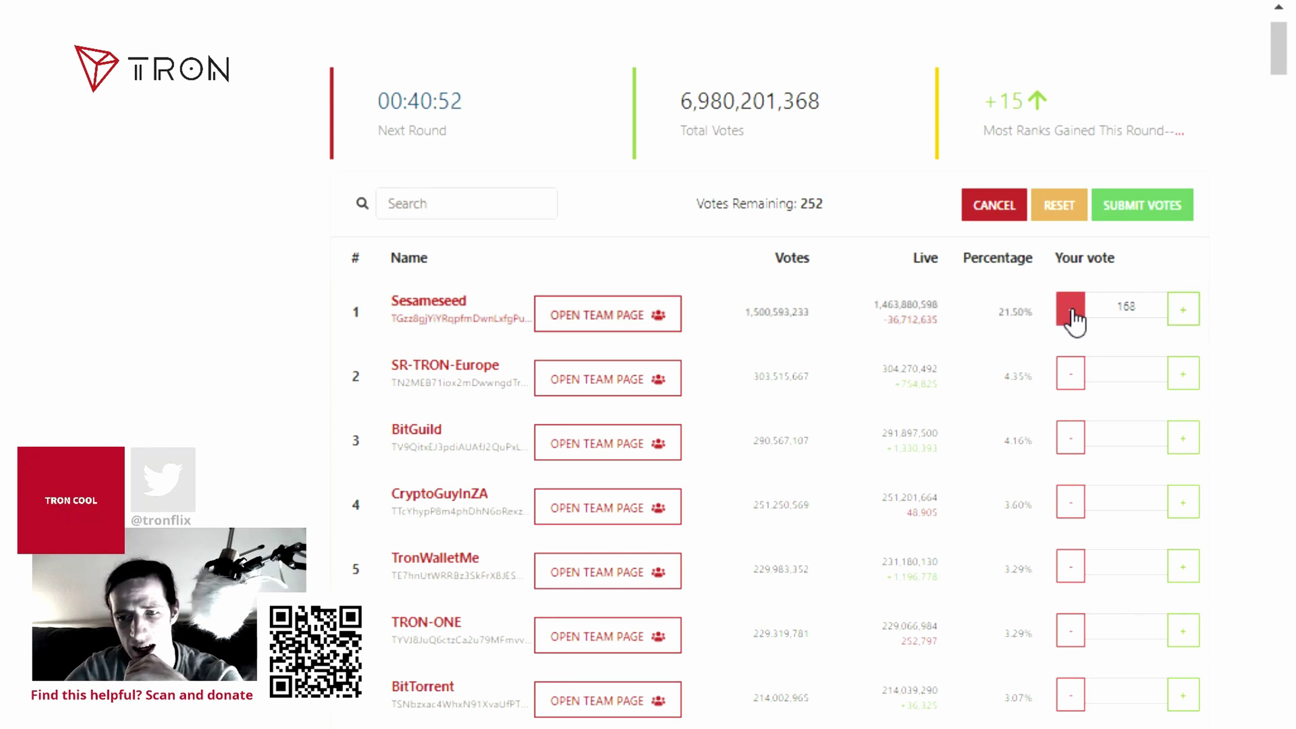
click(1183, 317)
click(1183, 317)
click(1071, 312)
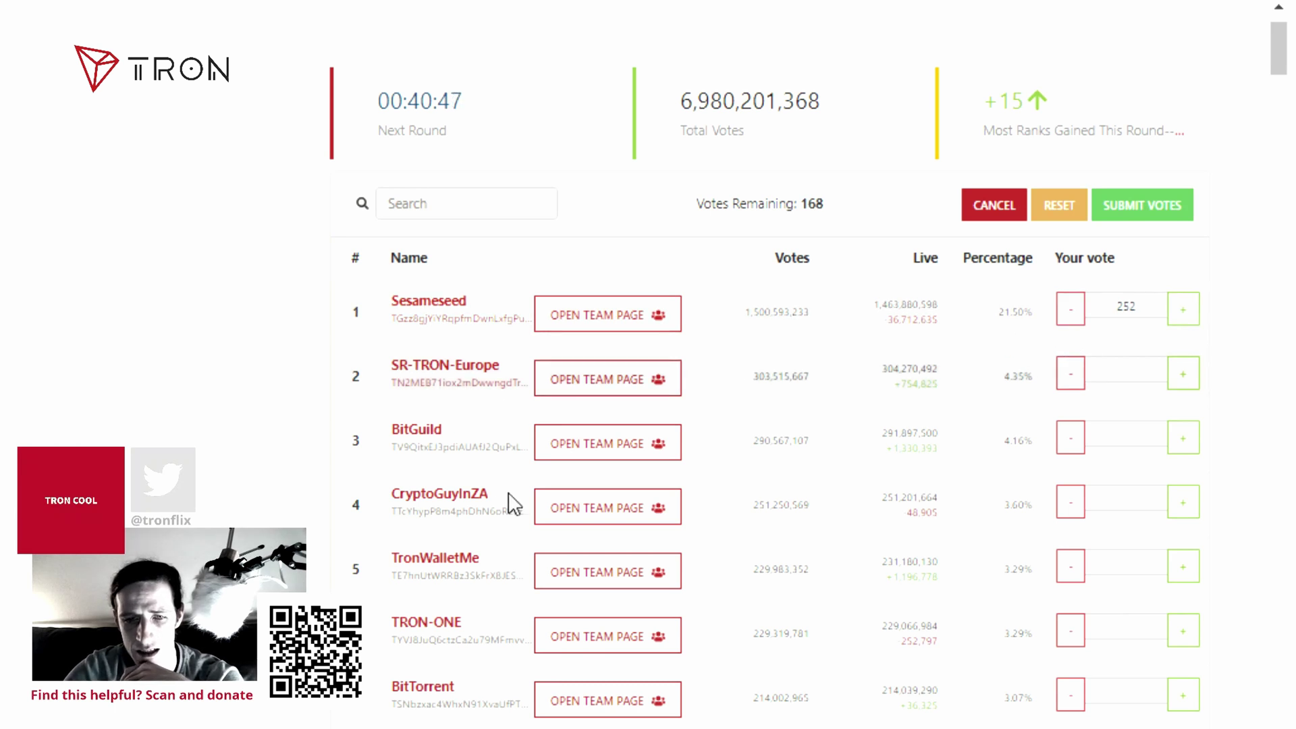
- Allot the remaining 168 votes to TronWalletMe
scroll(448, 552, down, 2)
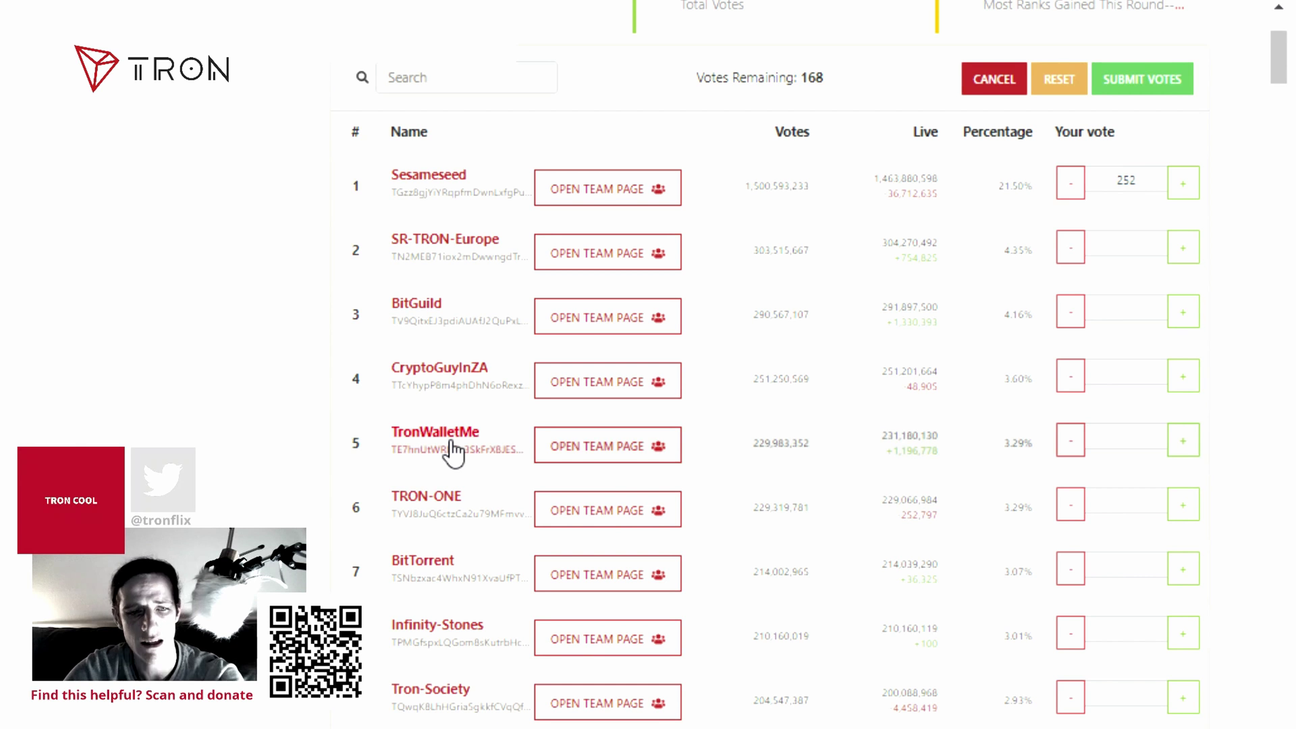
click(1185, 451)
click(1186, 452)
click(1185, 451)
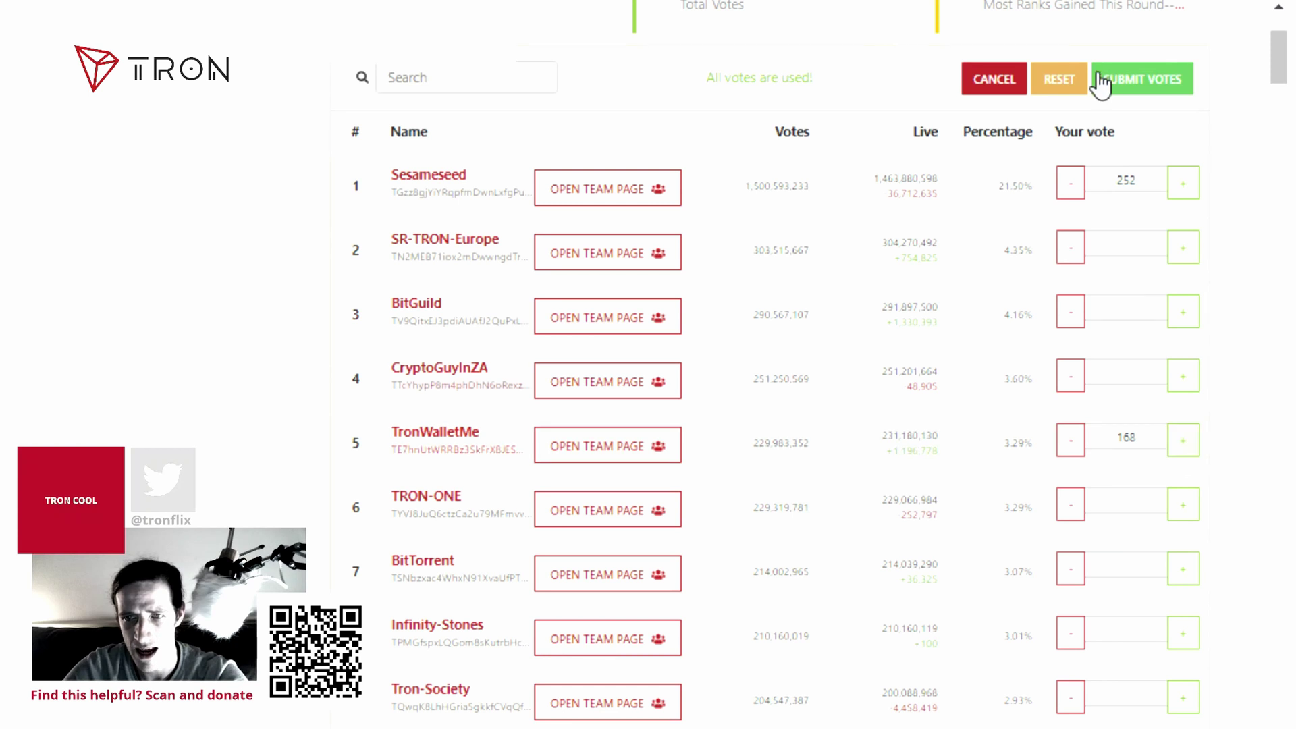
- Submit the votes for Sesameseed and TronWalletMe and dismiss the confirmation
scroll(1097, 168, up, 2)
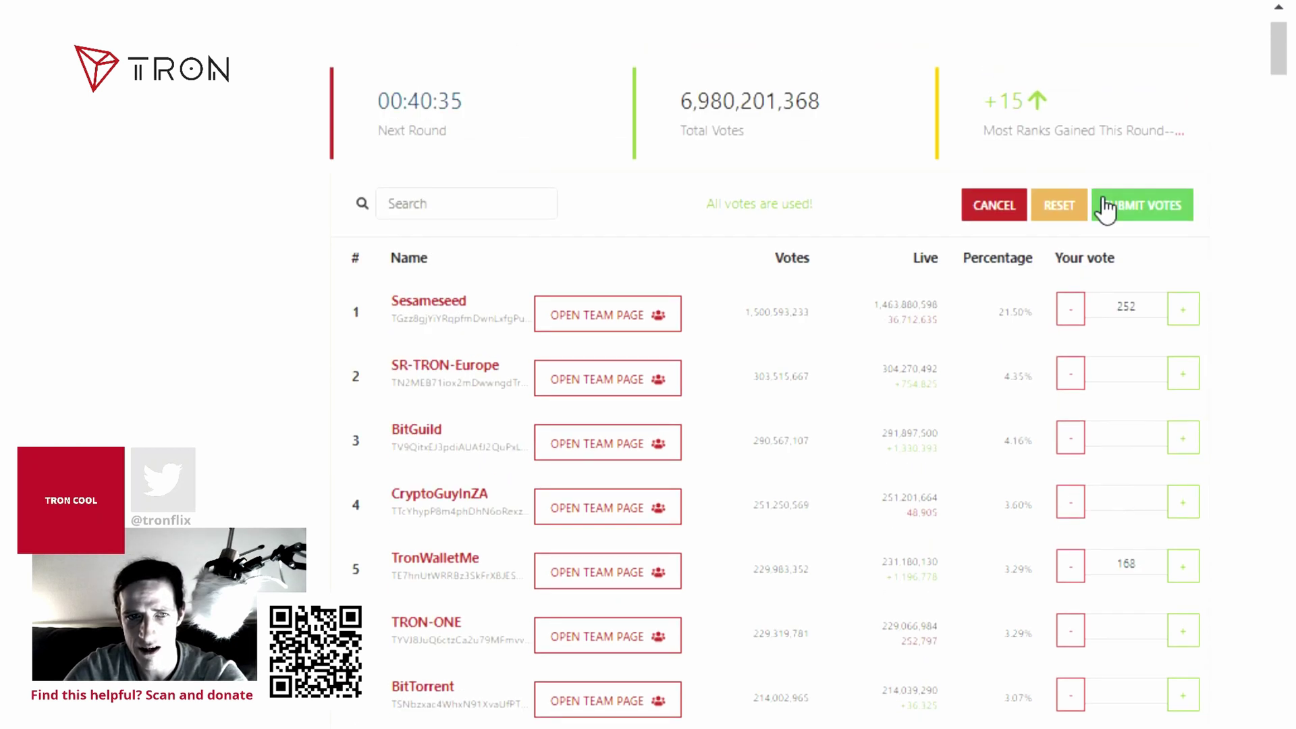
click(1145, 216)
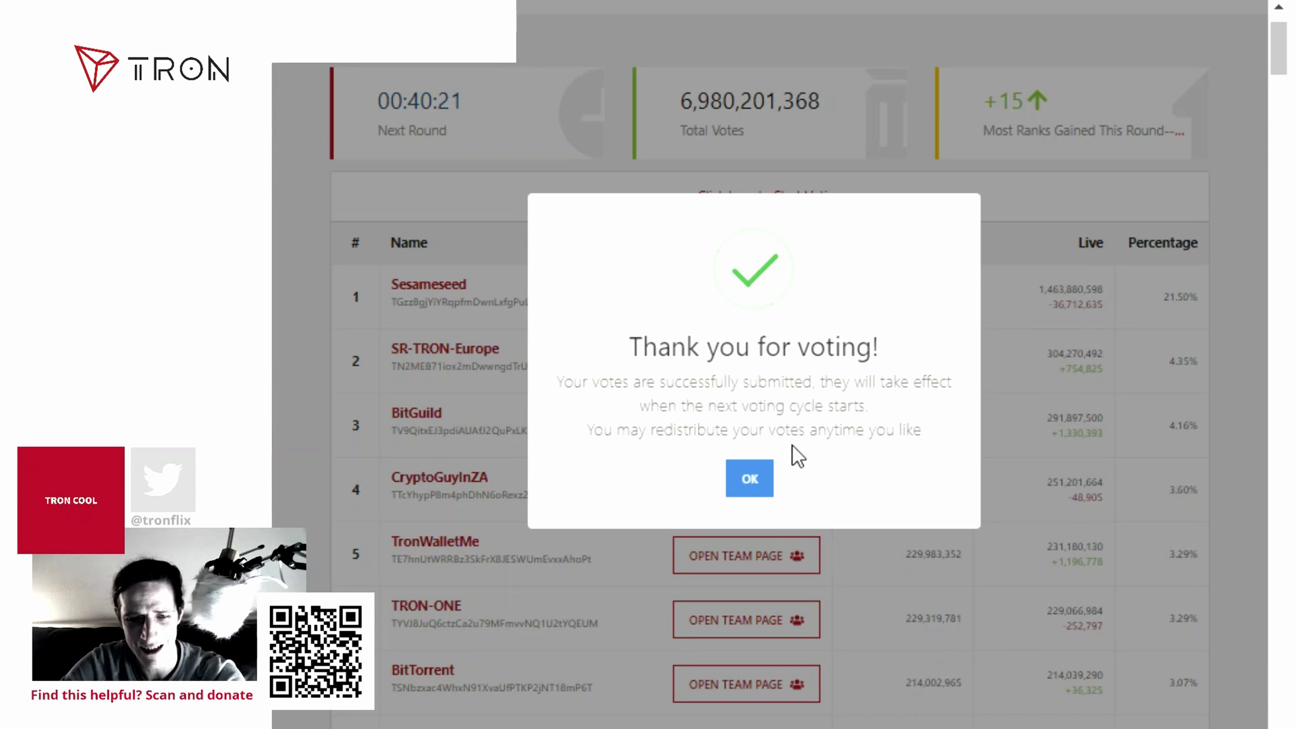
click(751, 478)
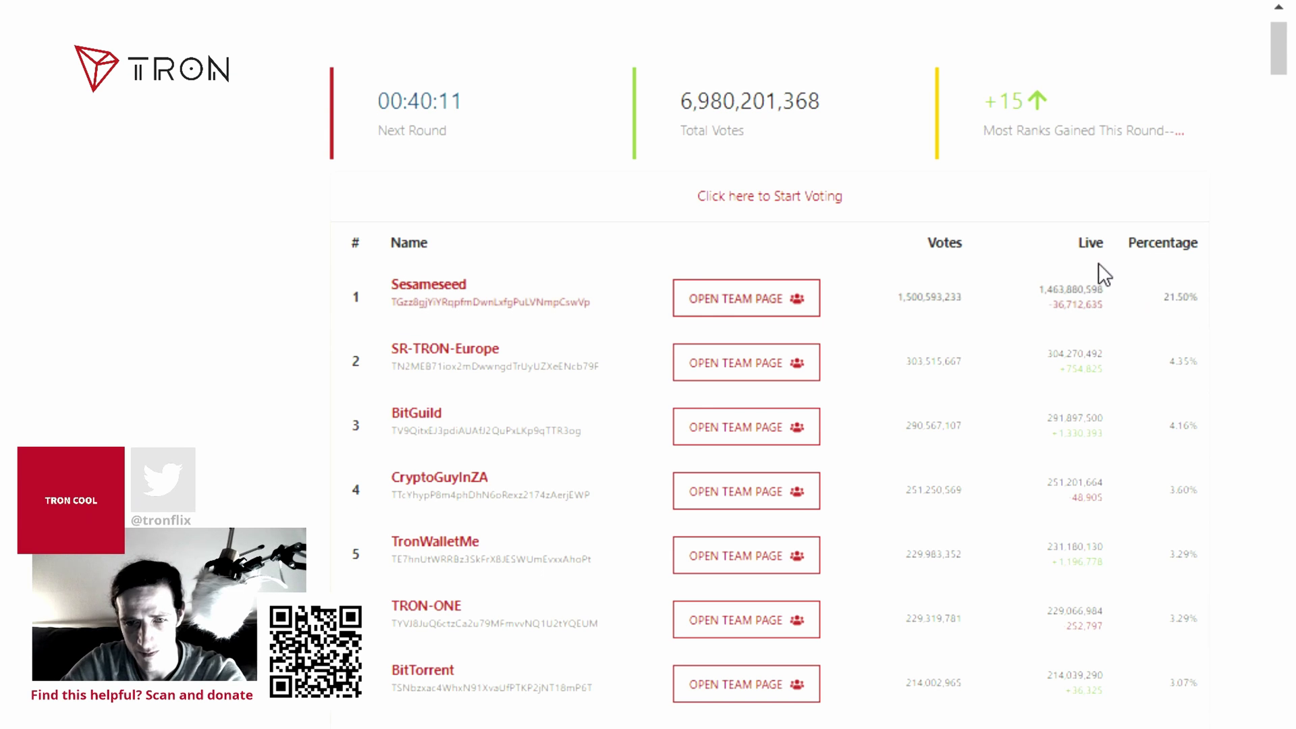
- Start voting again, reduce Sesameseed to 105 votes and allot 84 votes to SR-TRON-Europe
scroll(796, 255, up, 2)
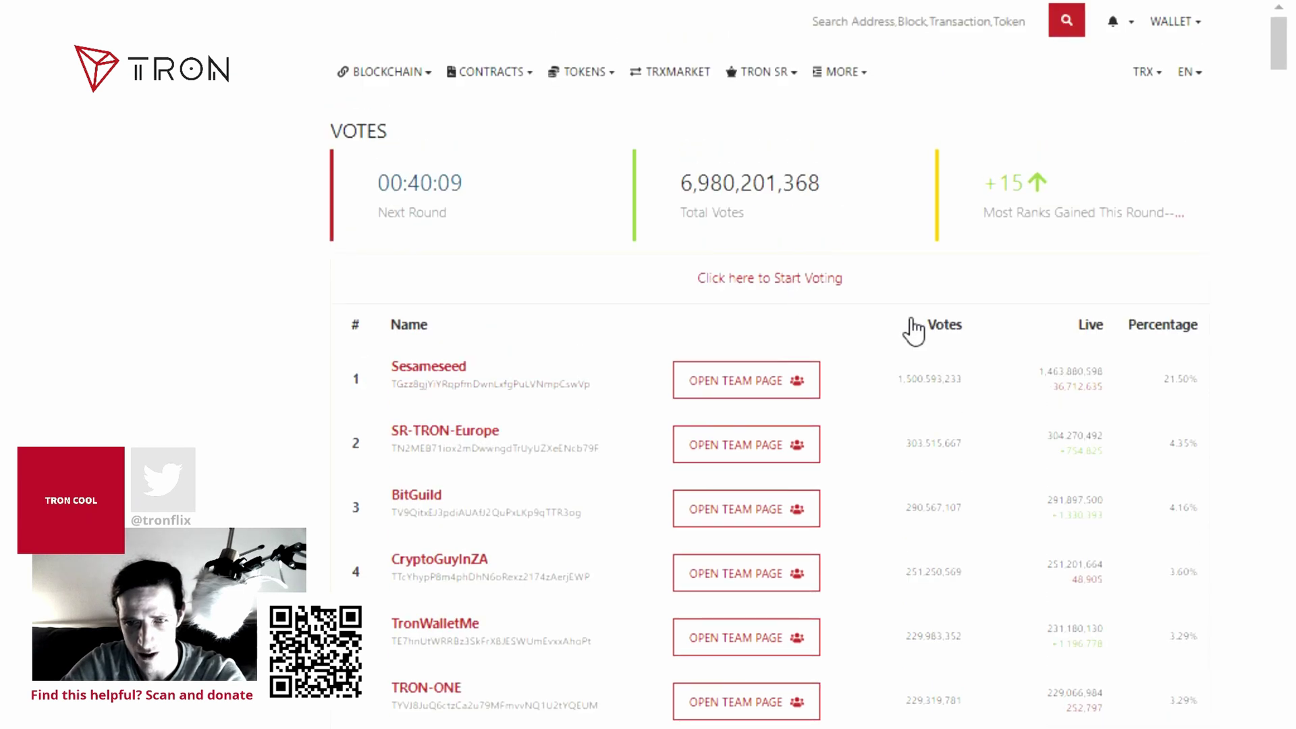
click(840, 281)
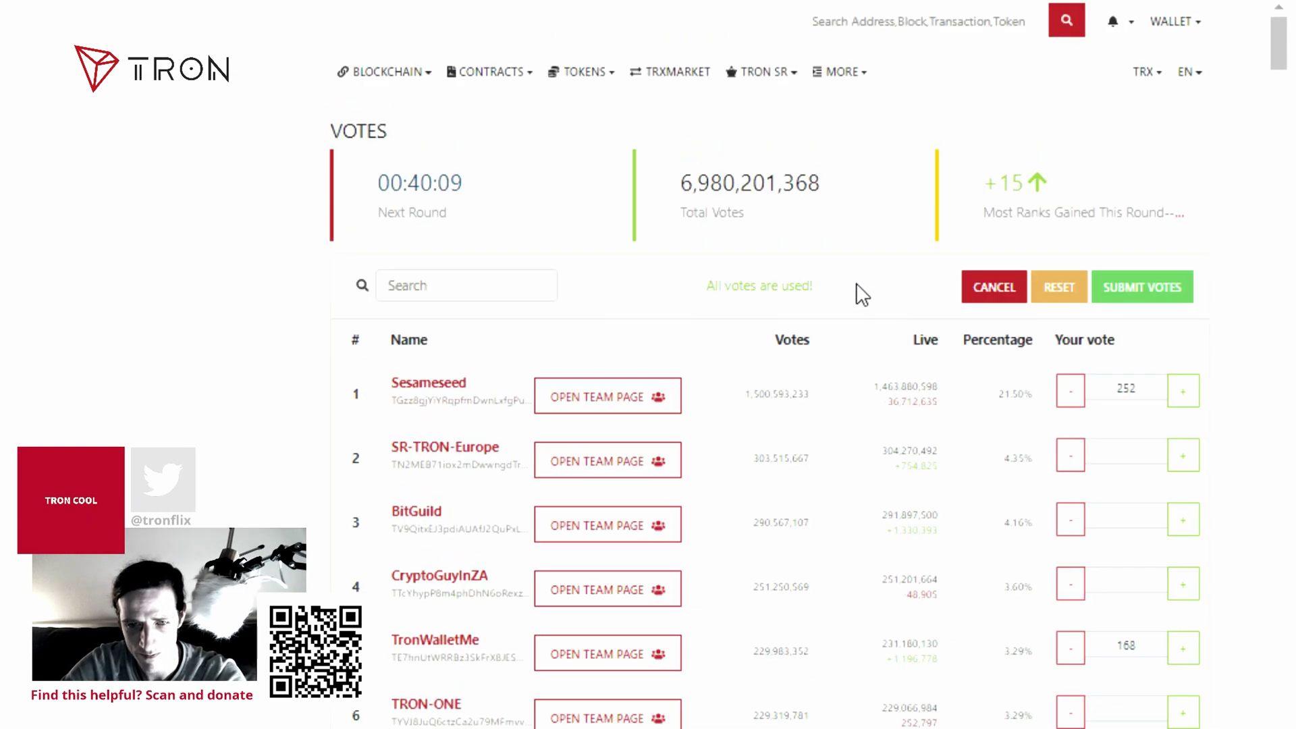
scroll(786, 283, down, 2)
scroll(783, 277, down, 2)
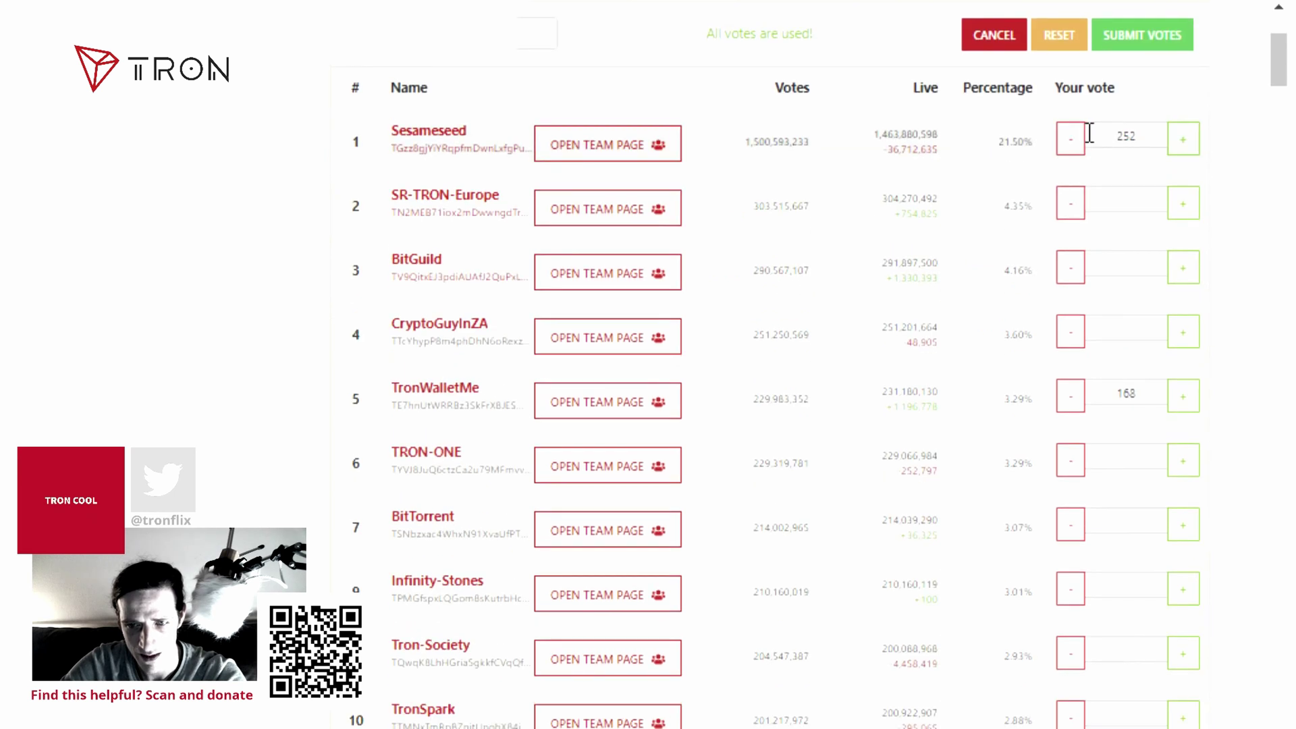
click(1072, 143)
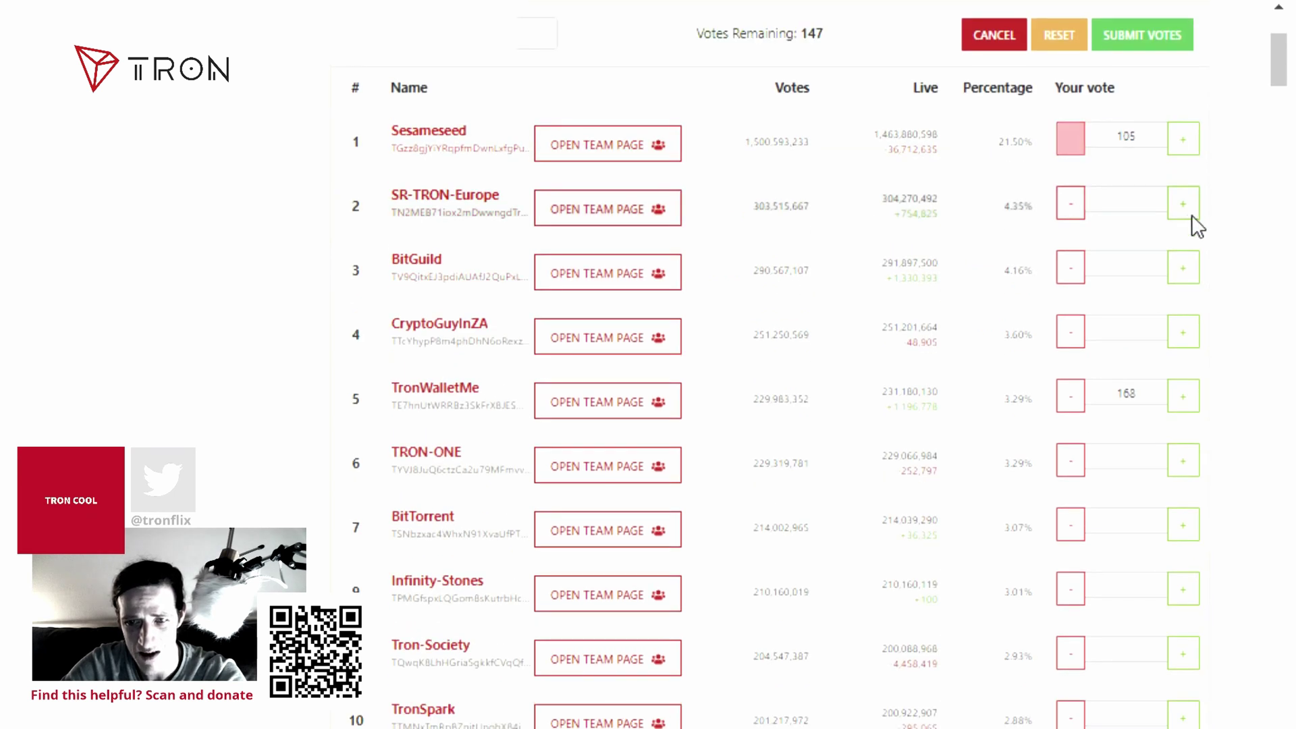
click(1183, 211)
click(1183, 212)
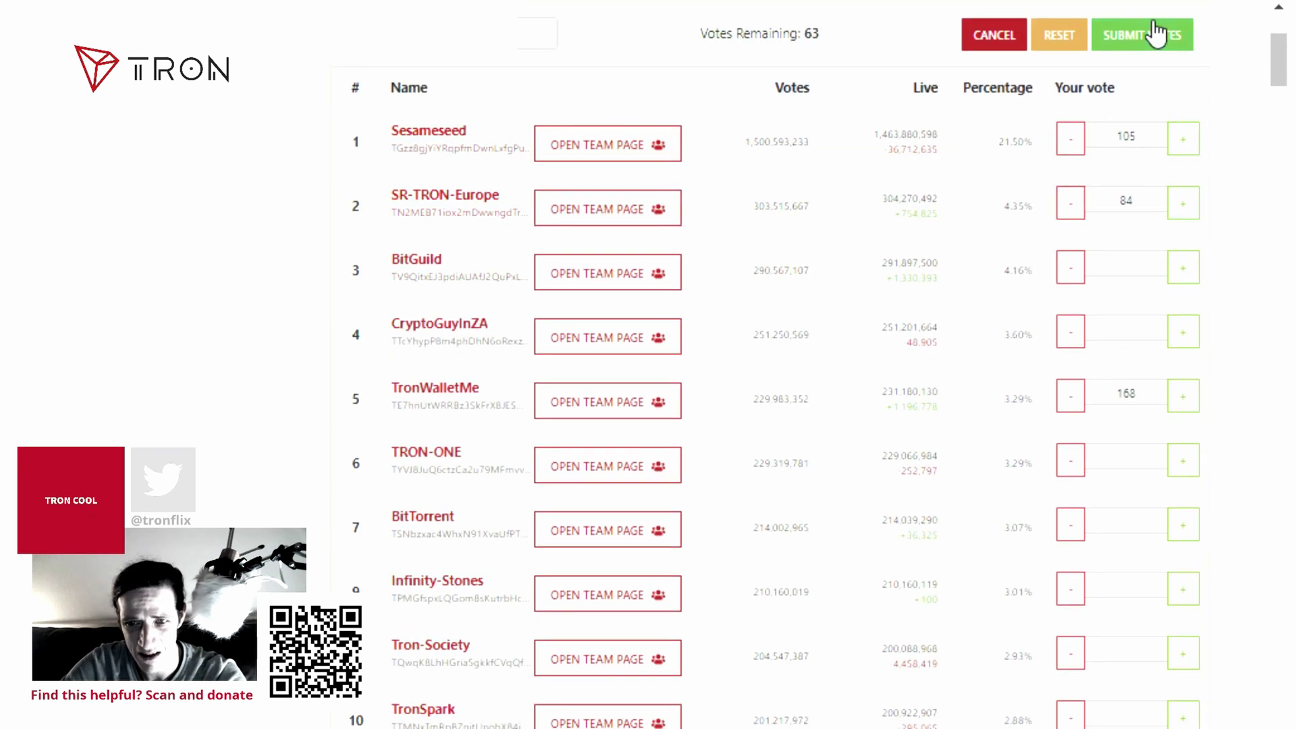
- Submit the redistributed votes, dismiss the confirmation and go back to the head of the votes page
click(1156, 42)
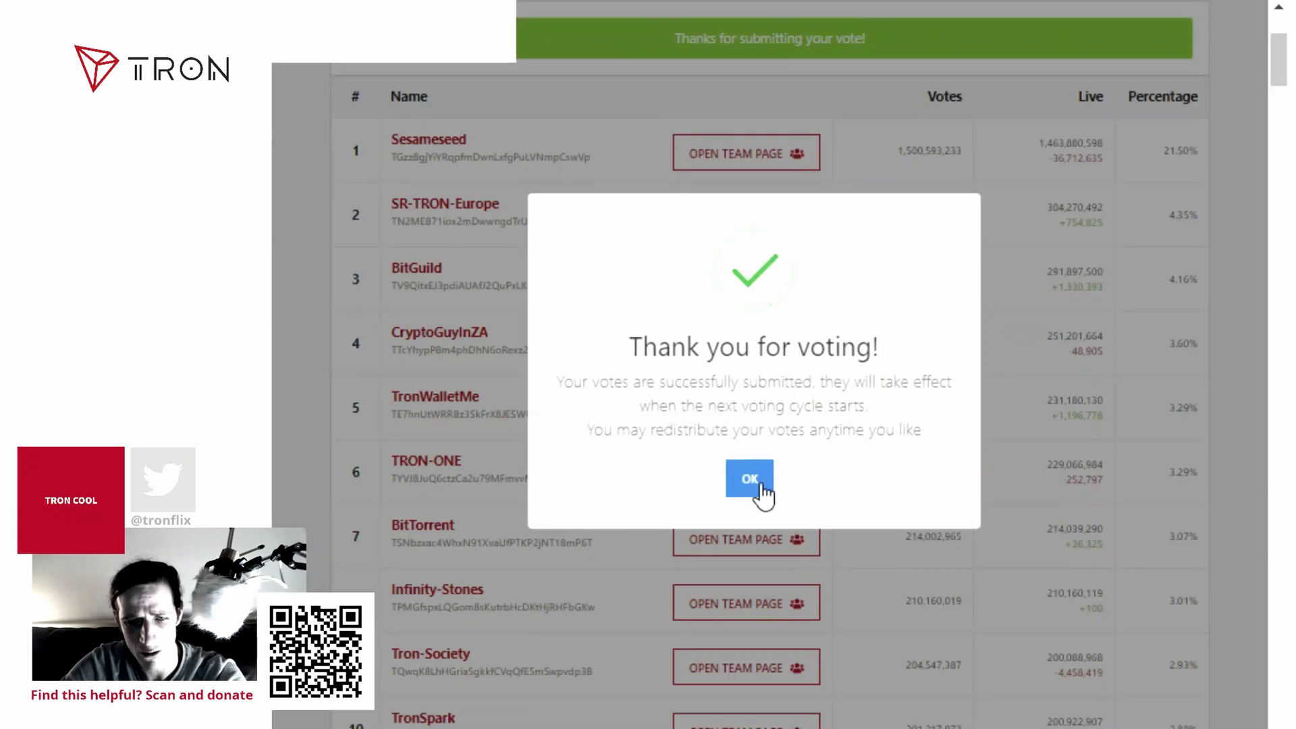
click(749, 479)
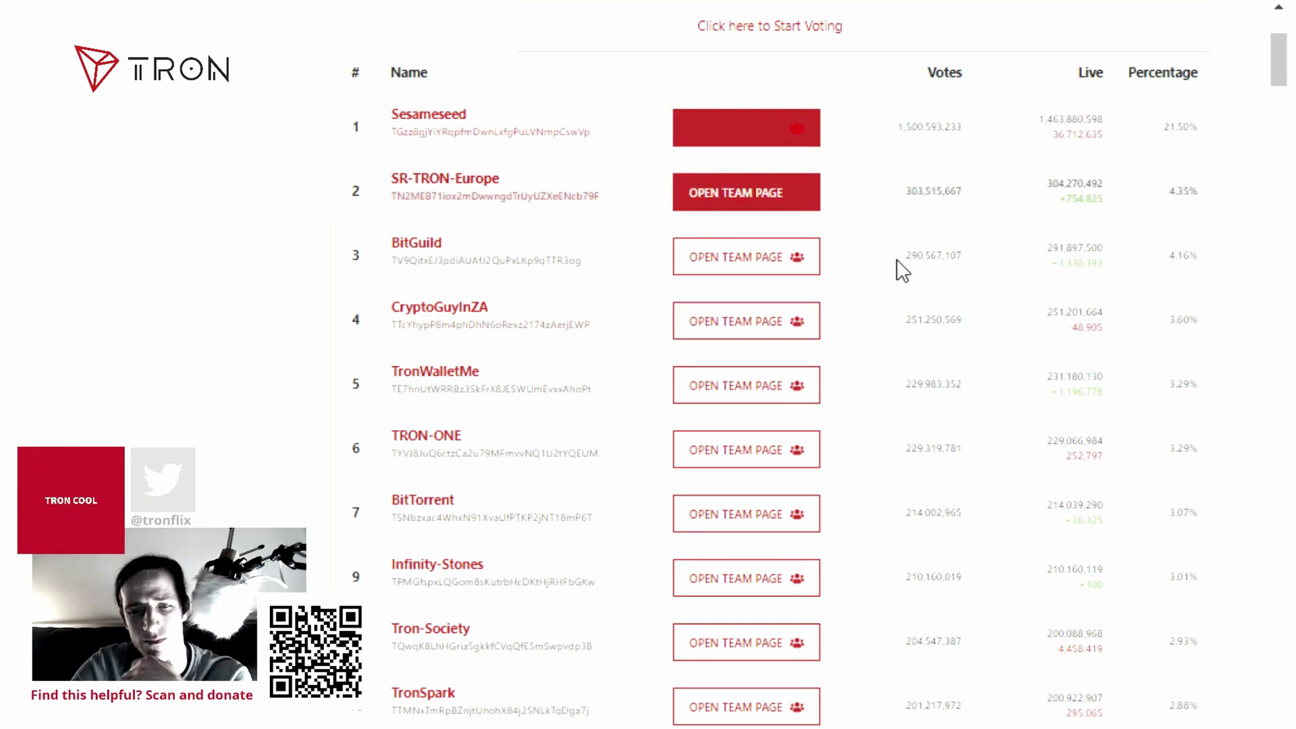
scroll(904, 271, up, 4)
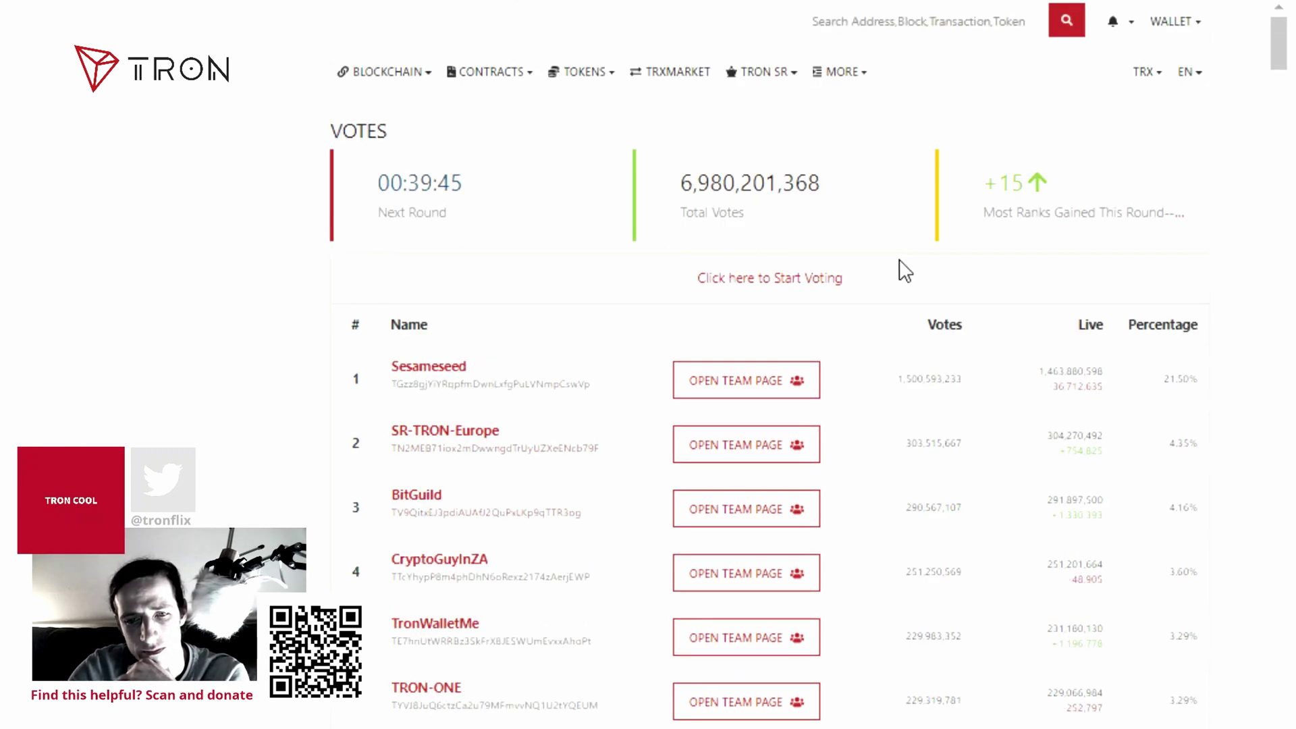